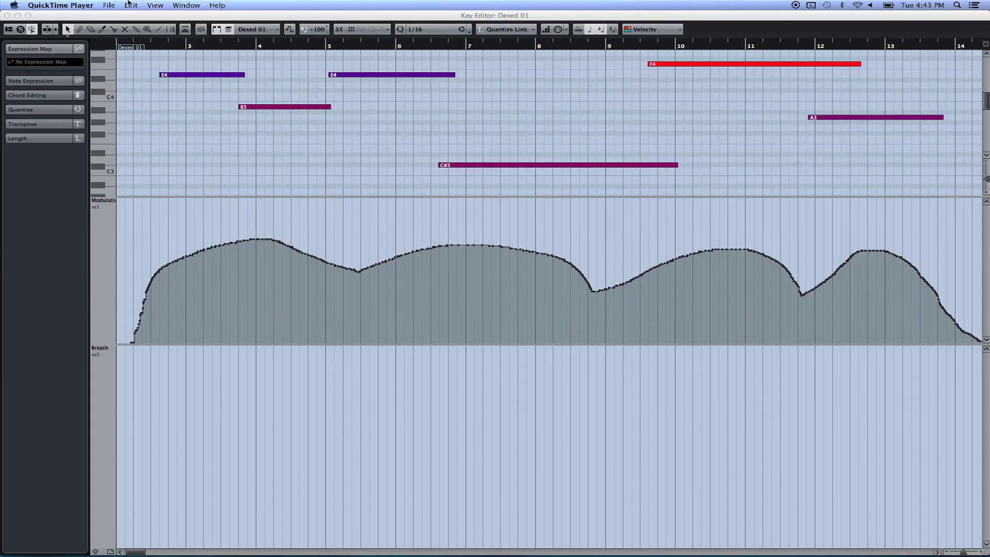
Bring Cubase Pro forward and review the Key Commands dialog from the File menu.
{"action": "left_click", "coordinate": [113, 15]}
{"action": "left_click", "coordinate": [92, 6]}
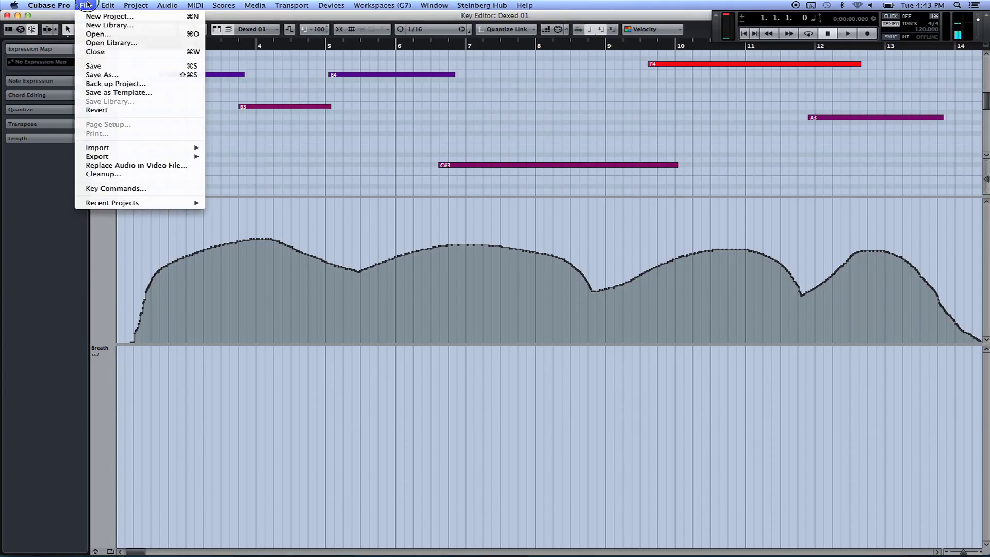
{"action": "left_click", "coordinate": [132, 188]}
{"action": "left_click_drag", "start_coordinate": [300, 50], "coordinate": [324, 21]}
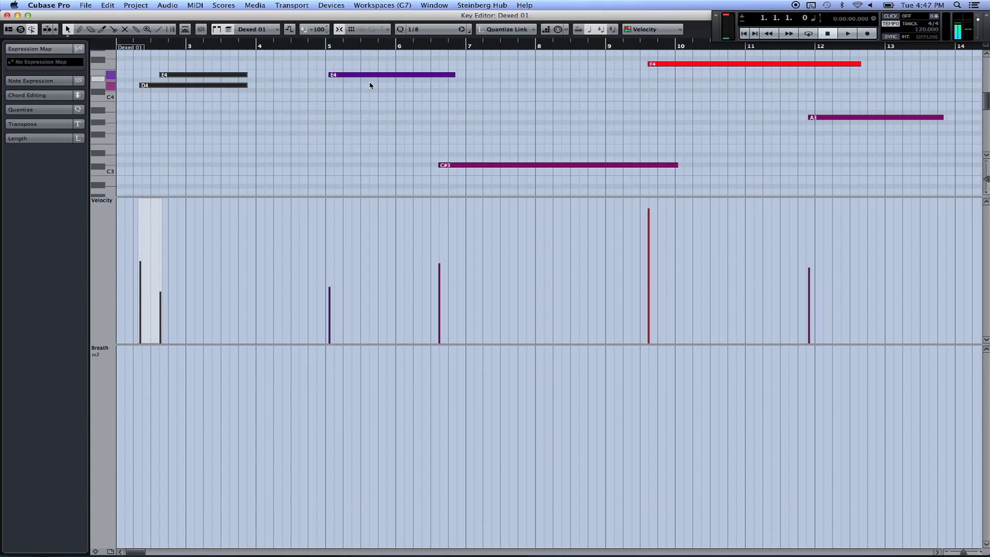
{"action": "left_click", "coordinate": [201, 4]}
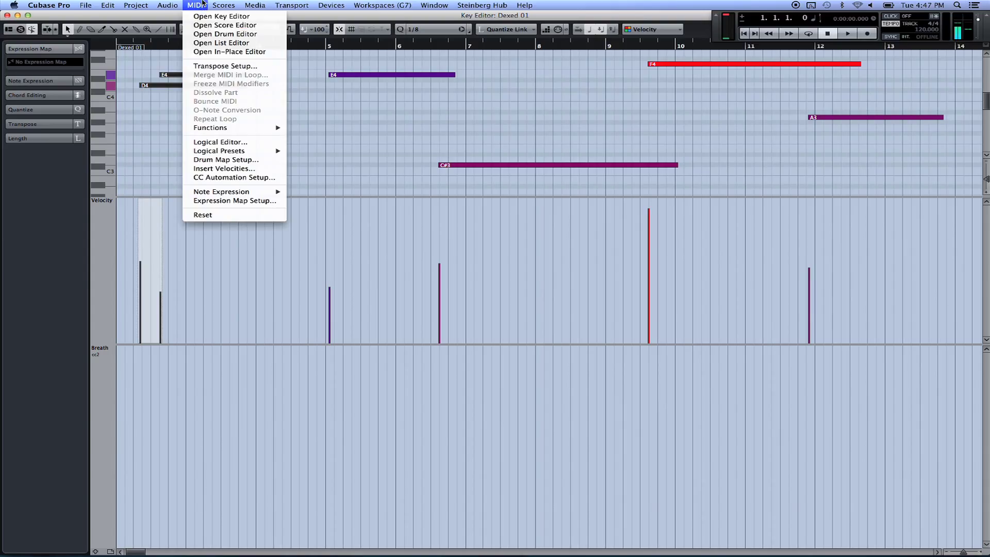
{"action": "left_click", "coordinate": [219, 146]}
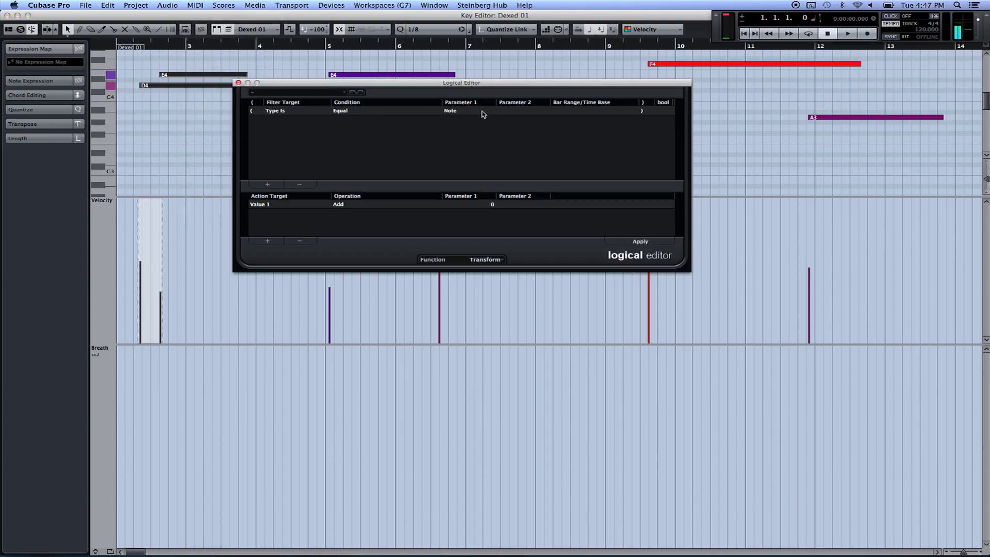
{"action": "left_click", "coordinate": [344, 93]}
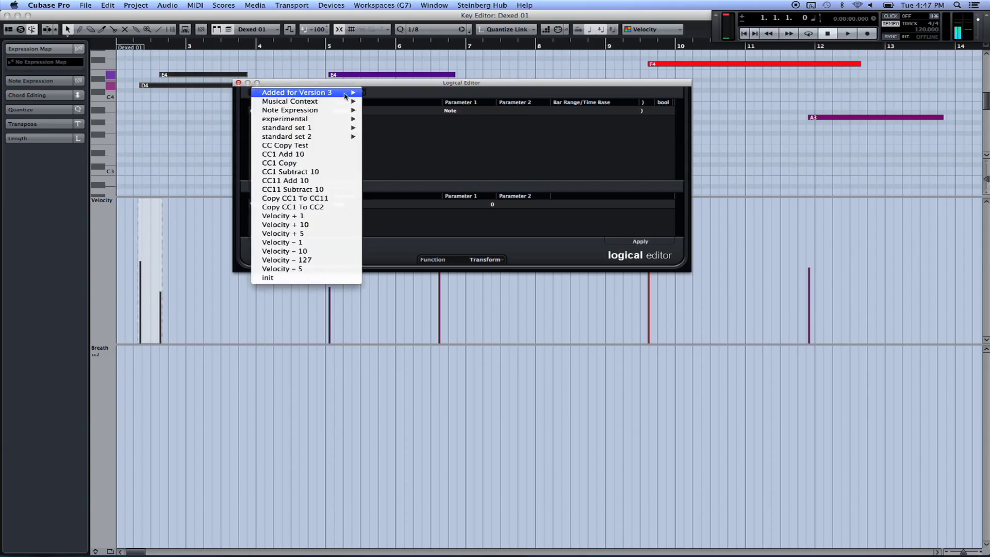
{"action": "left_click", "coordinate": [320, 202]}
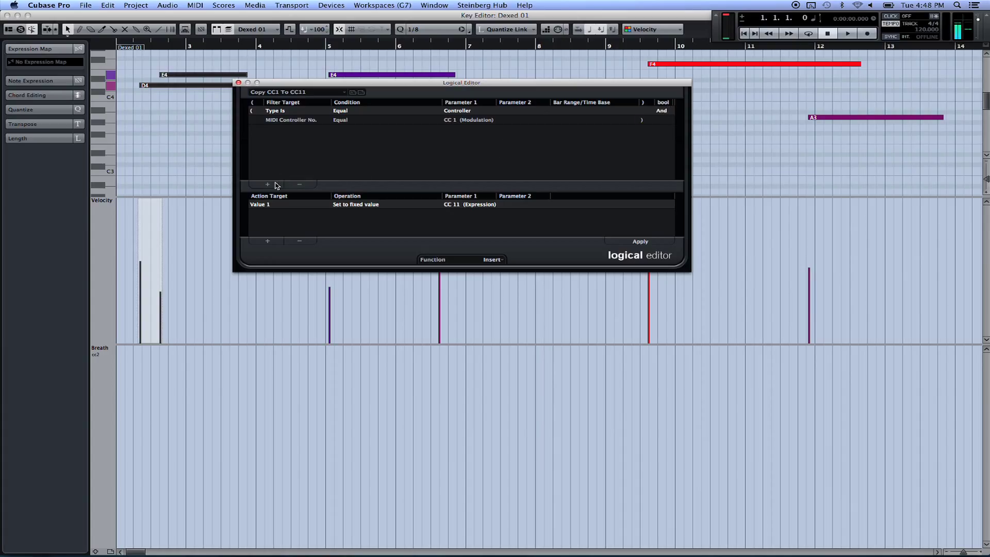
{"action": "left_click", "coordinate": [295, 122]}
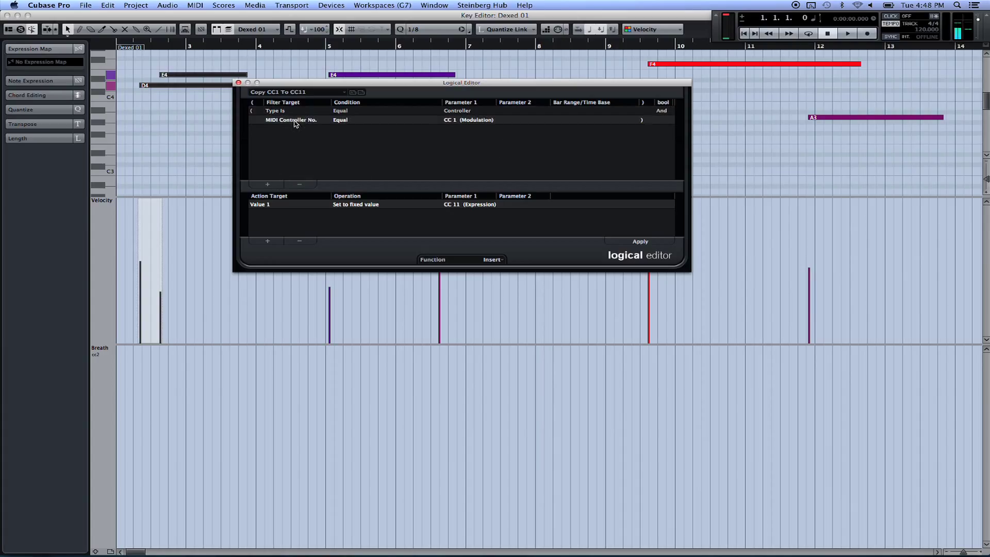
{"action": "left_click", "coordinate": [294, 121]}
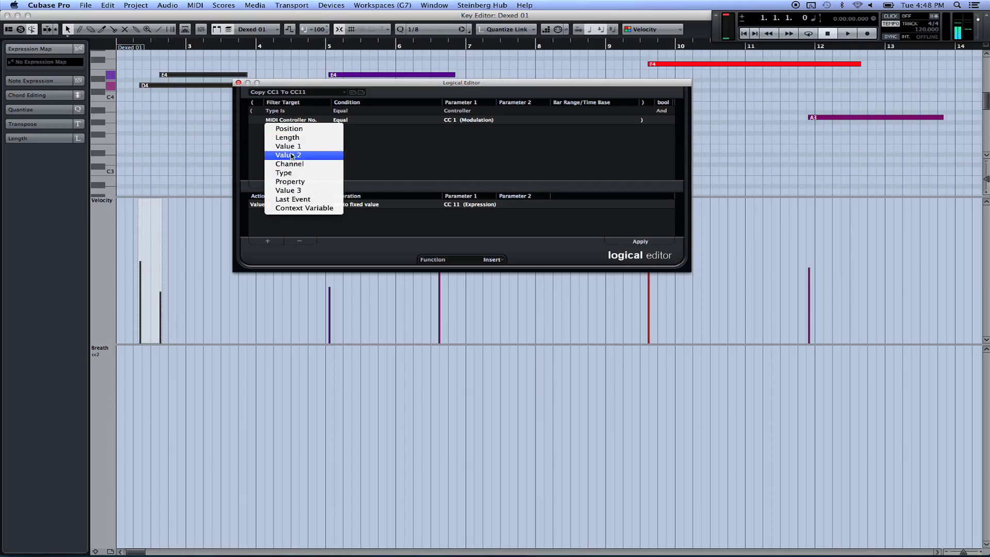
{"action": "left_click", "coordinate": [252, 156]}
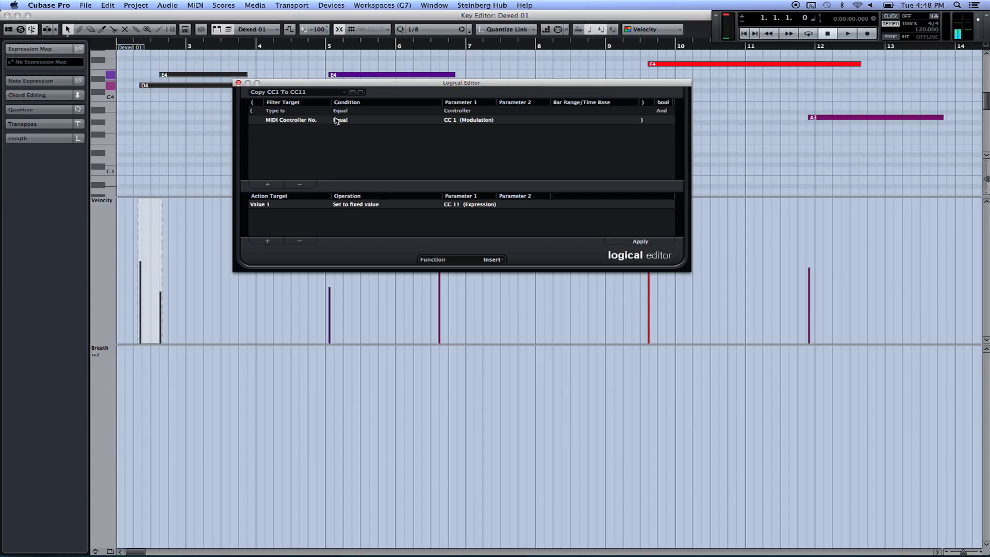
{"action": "left_click", "coordinate": [458, 121]}
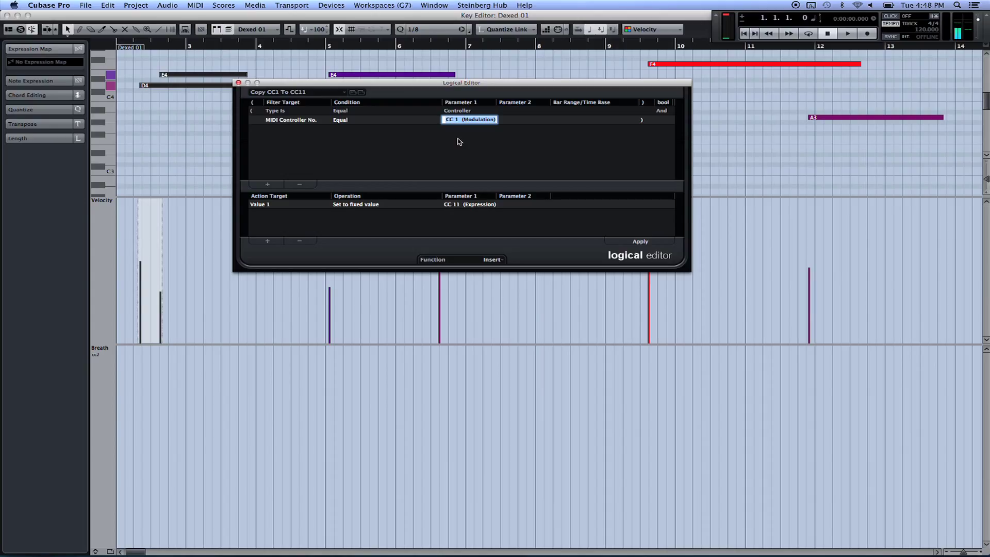
{"action": "key", "text": "Return"}
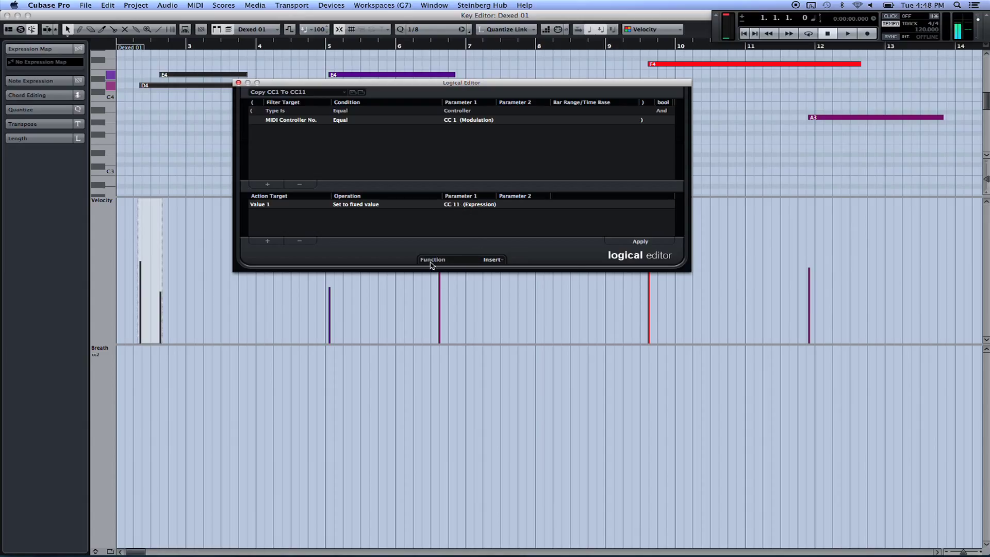
{"action": "left_click", "coordinate": [499, 260]}
{"action": "left_click", "coordinate": [499, 260]}
{"action": "left_click", "coordinate": [238, 84]}
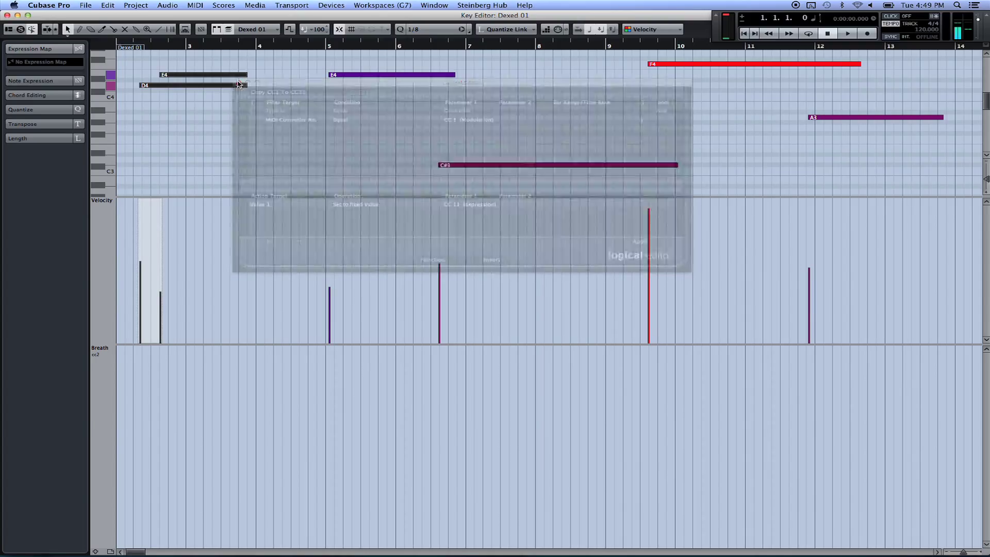
Set lanes to CC1 Modulation and CC11 Expression, deselect the notes, and copy CC1 into CC11.
{"action": "left_click", "coordinate": [110, 202]}
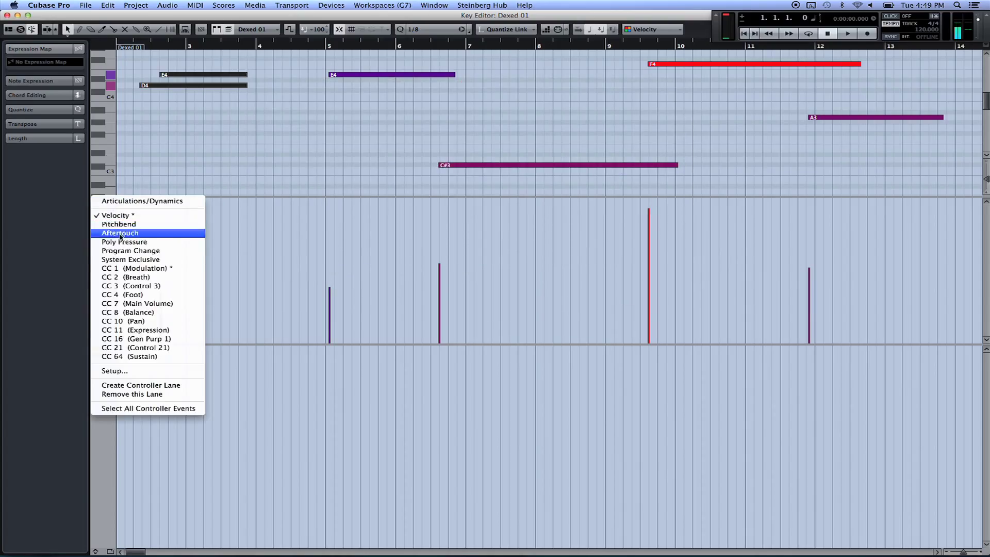
{"action": "left_click", "coordinate": [136, 278]}
{"action": "left_click", "coordinate": [113, 350]}
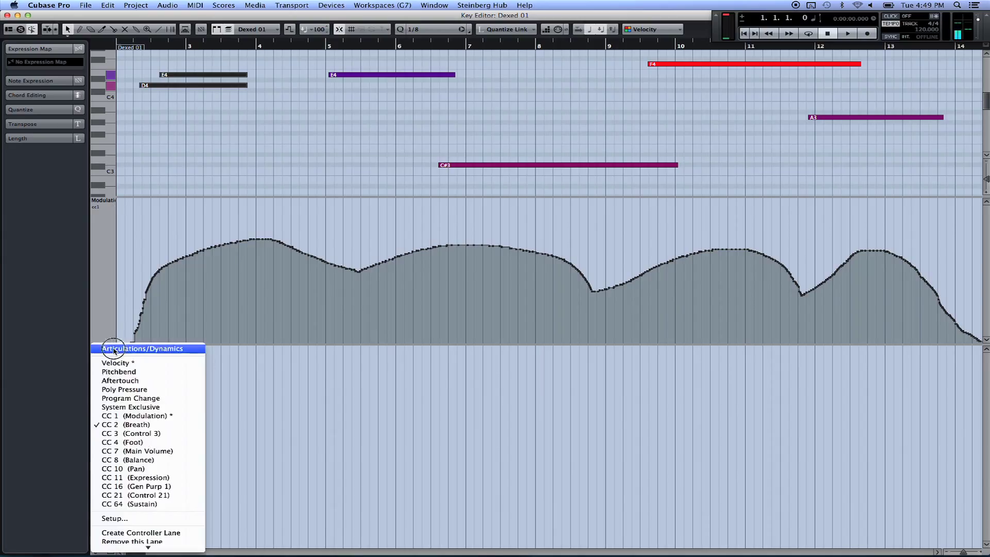
{"action": "left_click", "coordinate": [131, 478]}
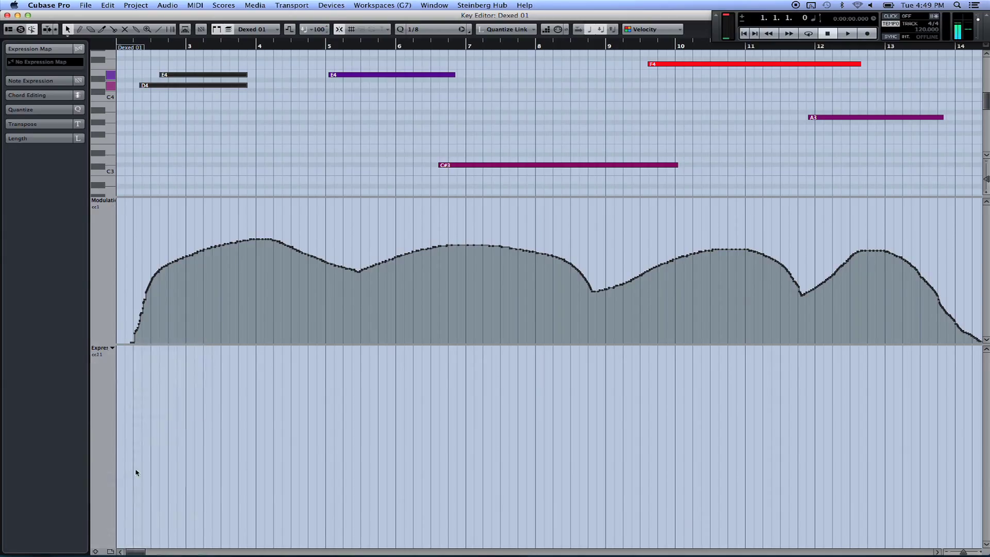
{"action": "left_click", "coordinate": [345, 160]}
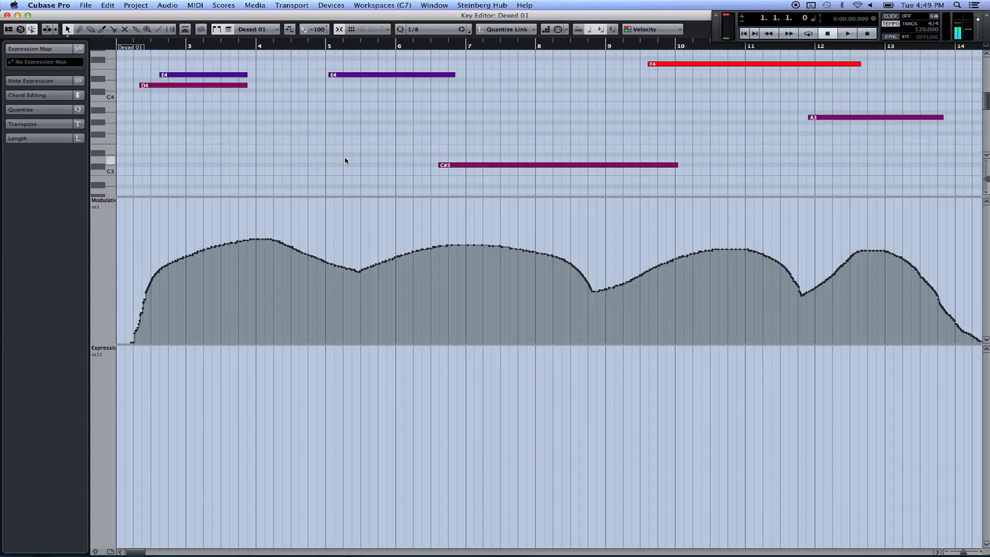
{"action": "key", "text": "super+v"}
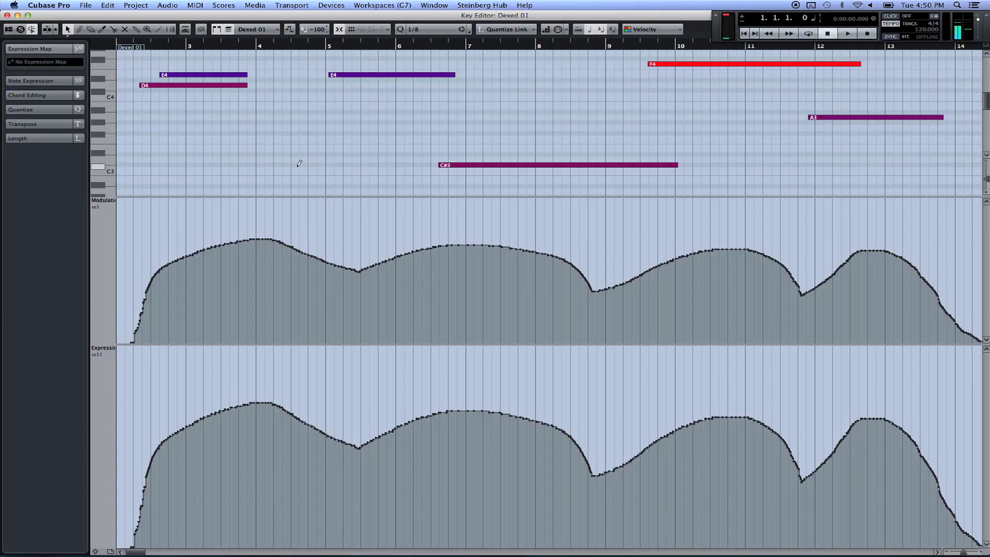
Apply the Logical Editor's CC1 Copy preset with Function set to Select to select all CC1 events.
{"action": "left_click", "coordinate": [195, 5]}
{"action": "left_click", "coordinate": [217, 142]}
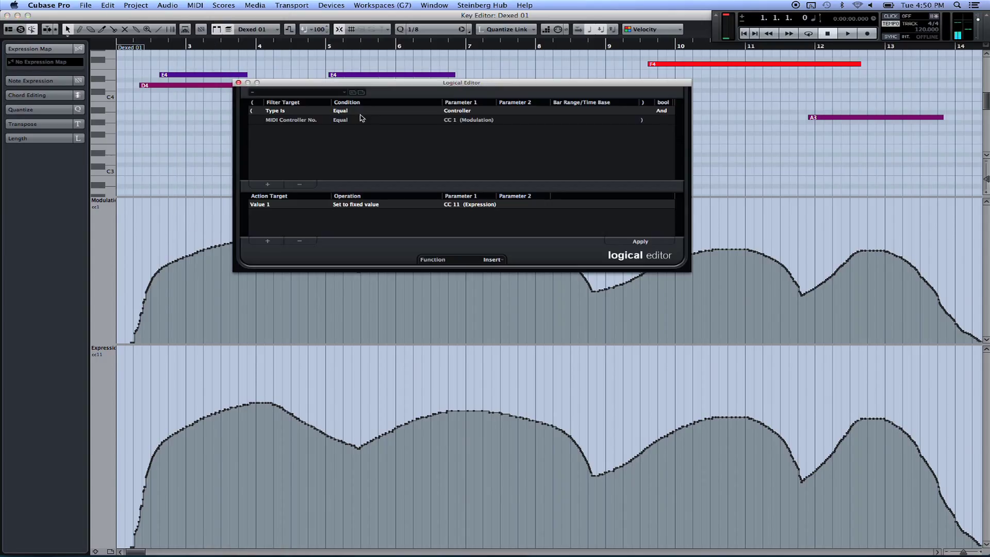
{"action": "left_click_drag", "start_coordinate": [388, 85], "coordinate": [429, 59]}
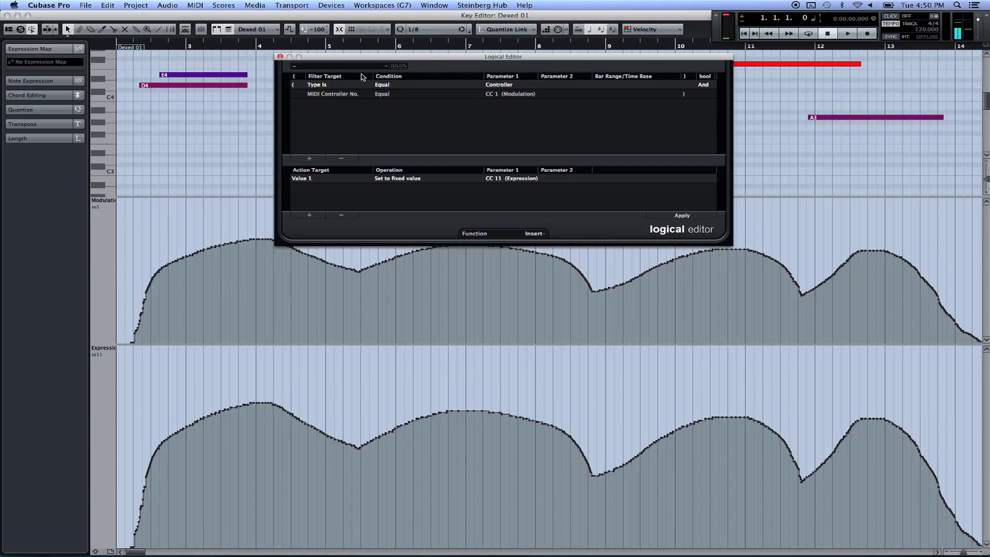
{"action": "left_click", "coordinate": [302, 71]}
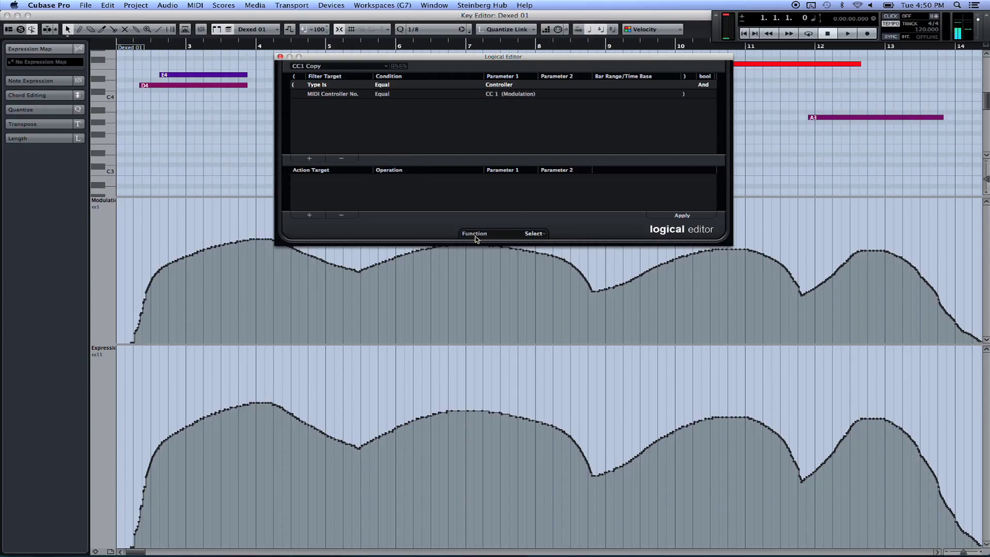
{"action": "left_click", "coordinate": [544, 236]}
{"action": "left_click", "coordinate": [544, 234]}
{"action": "left_click", "coordinate": [677, 217]}
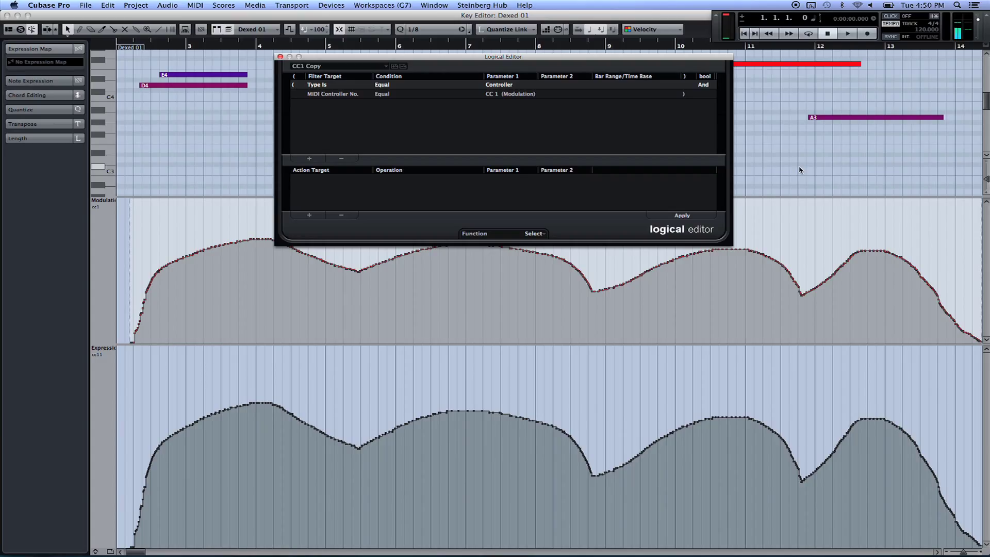
{"action": "left_click", "coordinate": [280, 57]}
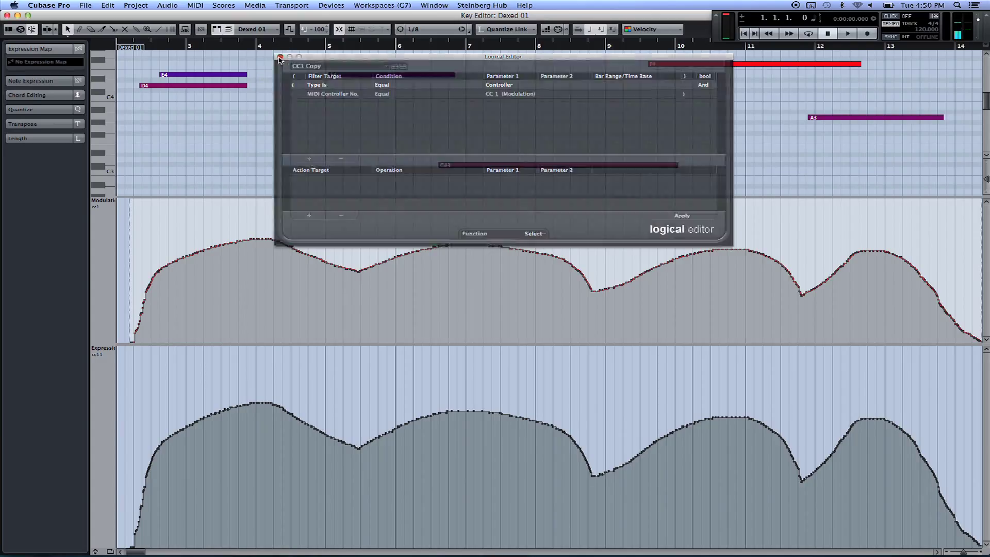
{"action": "left_click", "coordinate": [85, 5]}
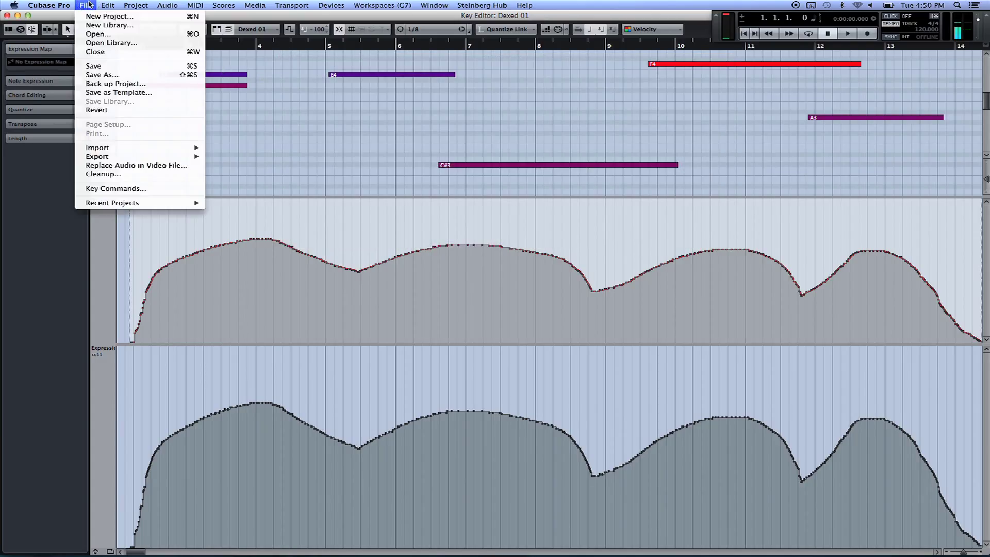
Inspect the Copy CC1 macro's steps: the CC1 Copy logical preset, Locate Selection and the copy step.
{"action": "left_click", "coordinate": [105, 189]}
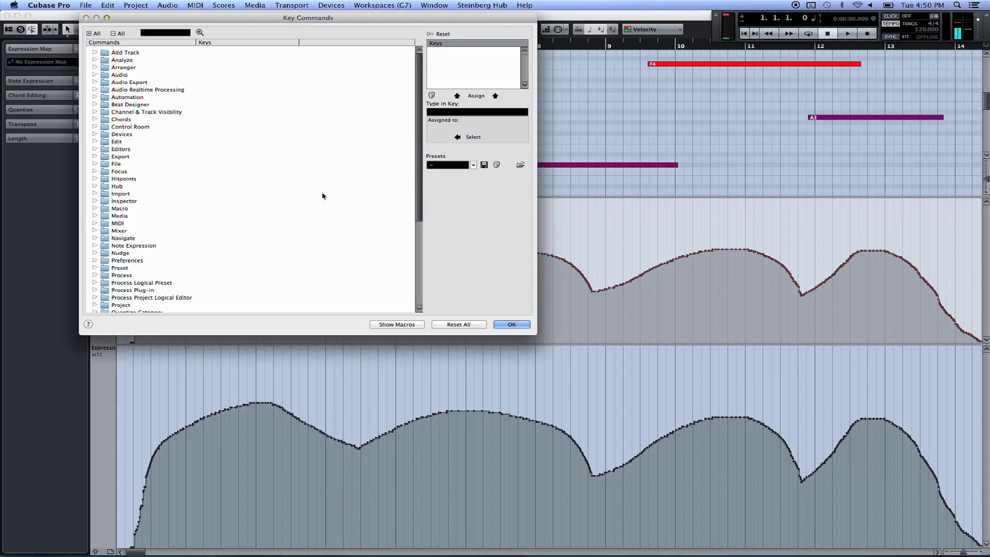
{"action": "scroll", "coordinate": [307, 250], "scroll_direction": "down", "scroll_amount": 10}
{"action": "left_click", "coordinate": [396, 324]}
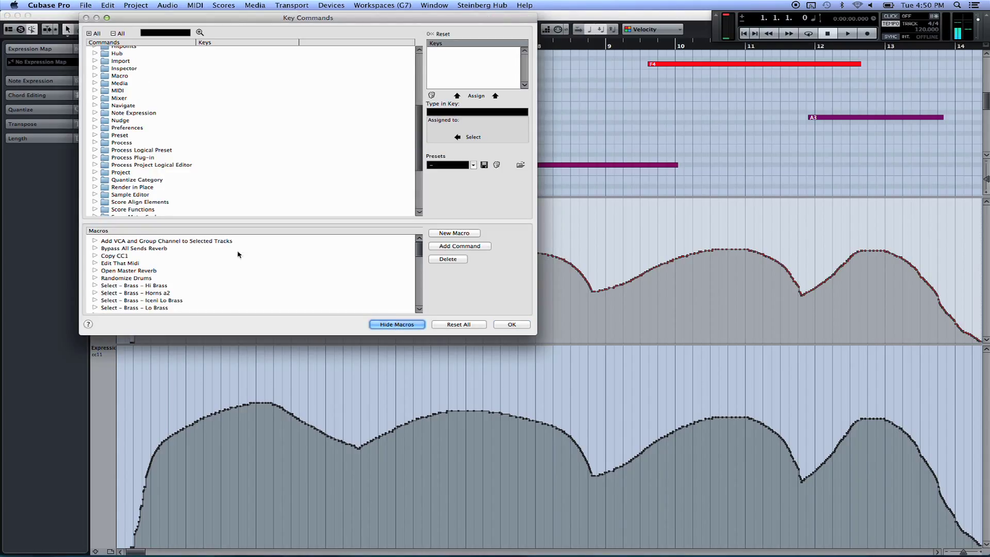
{"action": "left_click", "coordinate": [95, 256]}
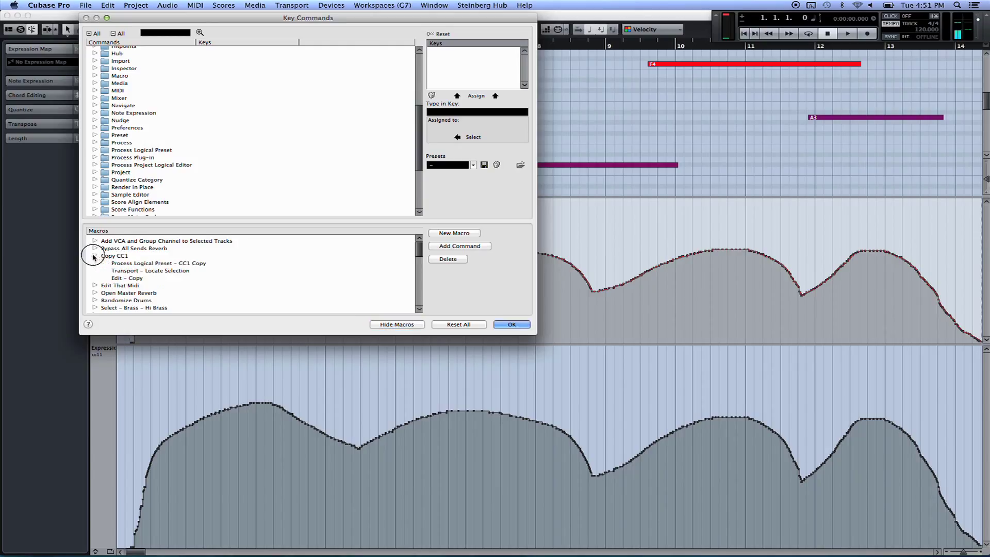
{"action": "left_click", "coordinate": [136, 264]}
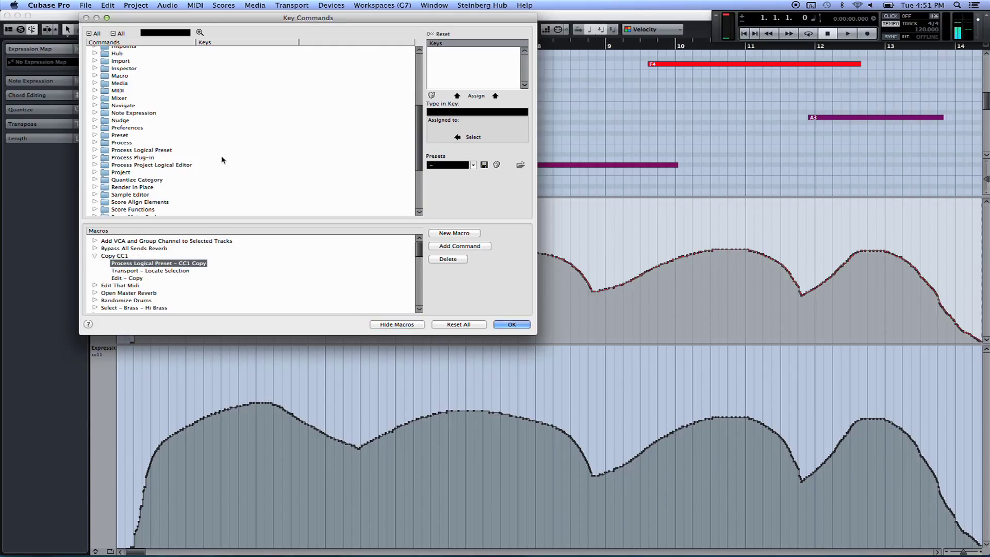
{"action": "left_click", "coordinate": [98, 151]}
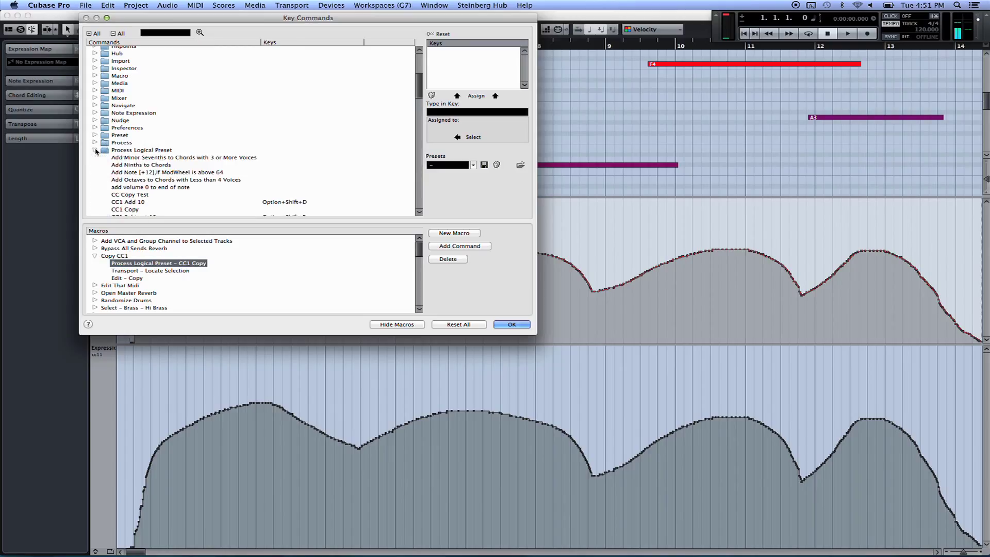
{"action": "left_click", "coordinate": [131, 210]}
{"action": "left_click", "coordinate": [154, 272]}
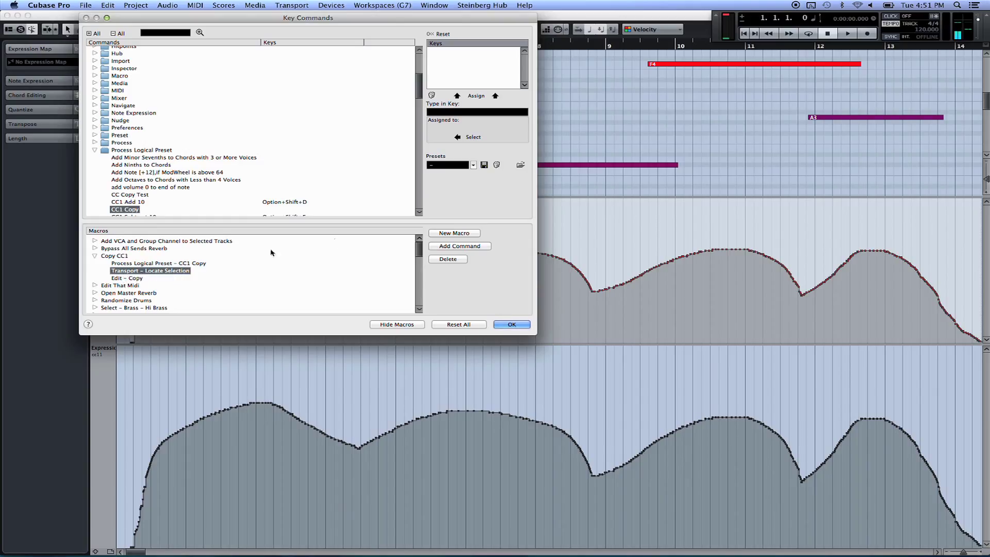
{"action": "left_click", "coordinate": [138, 278]}
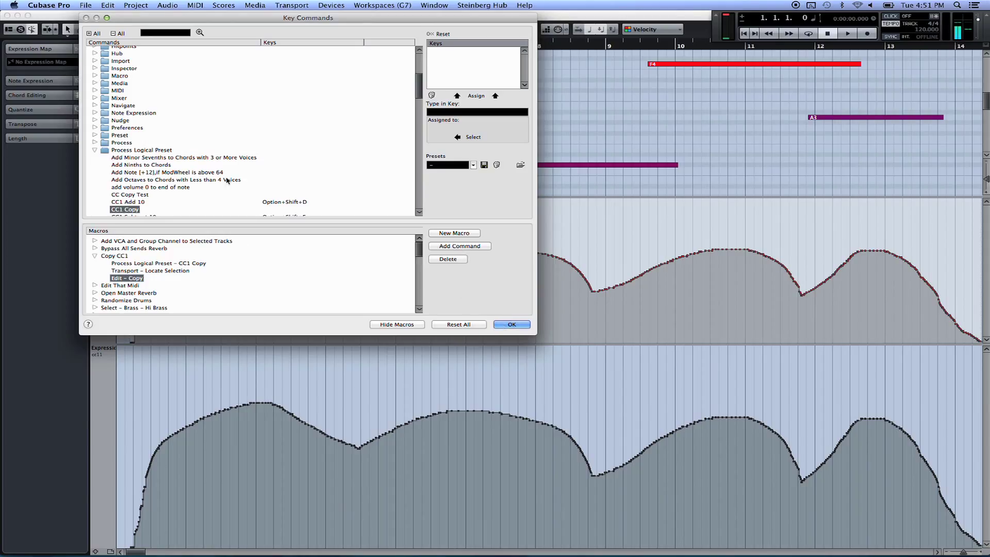
Confirm Copy CC1 is assigned Option+Shift+A in the Macro folder and close with OK.
{"action": "left_click", "coordinate": [94, 150]}
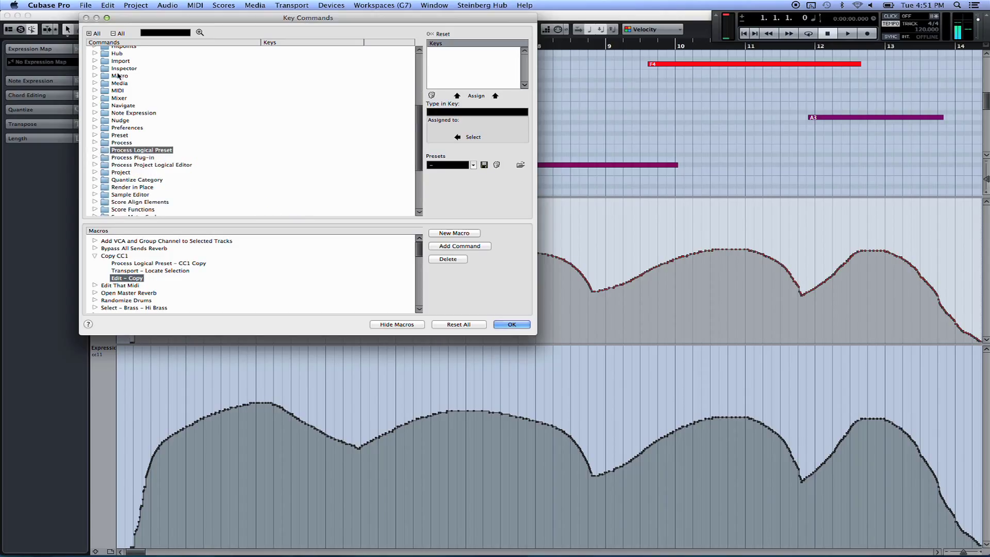
{"action": "left_click", "coordinate": [94, 76]}
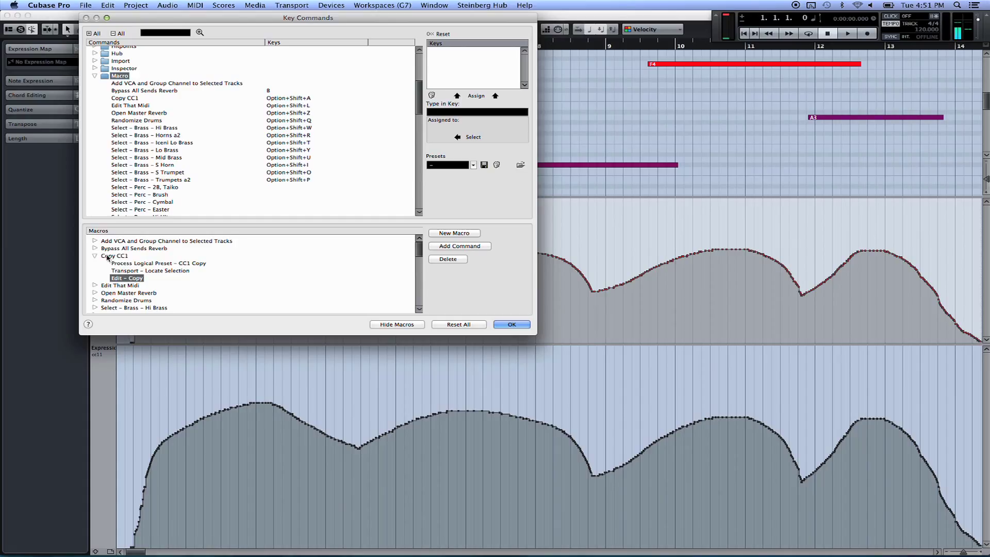
{"action": "left_click", "coordinate": [132, 99]}
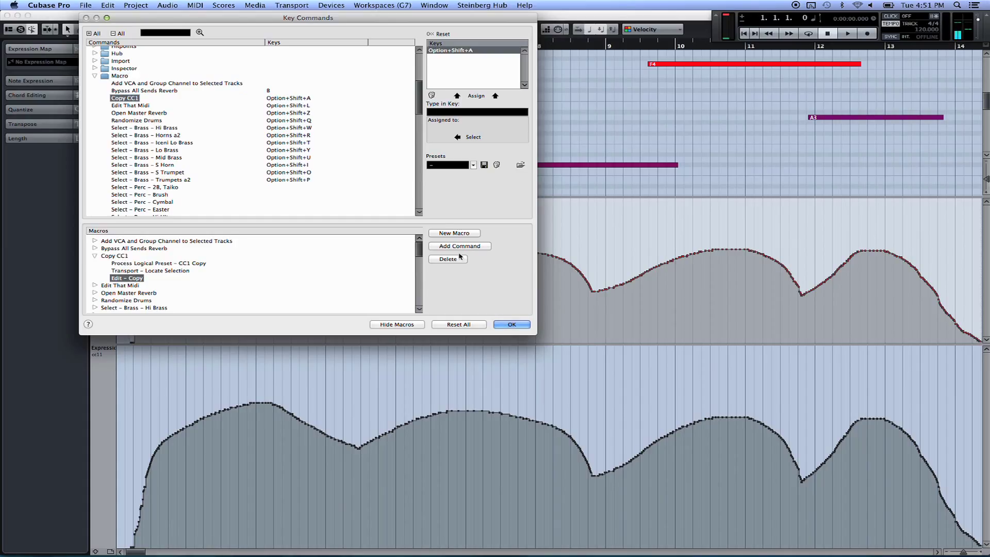
{"action": "left_click", "coordinate": [517, 327]}
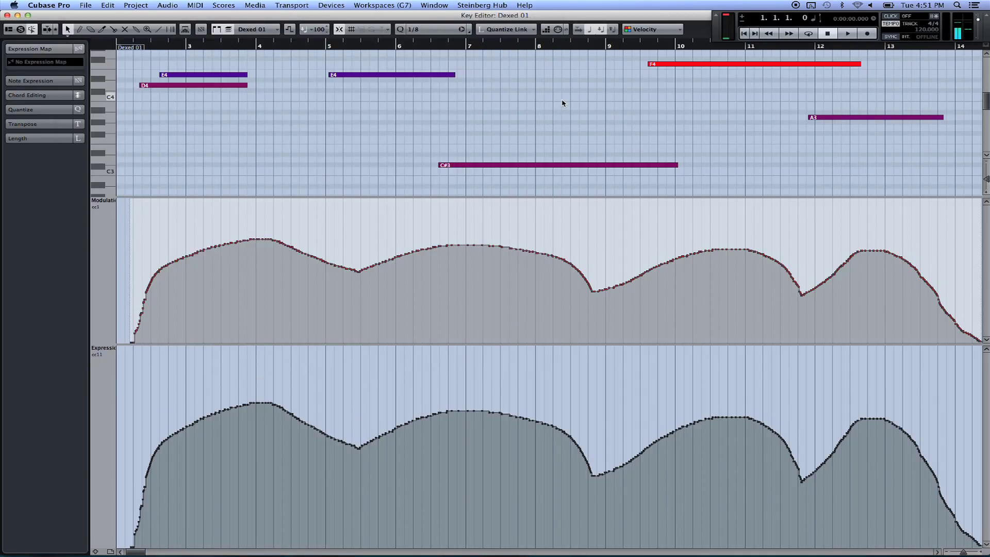
Run the Copy CC1 macro on Dexed 01, close its editor, and open the C700 01 part.
{"action": "left_click", "coordinate": [504, 140]}
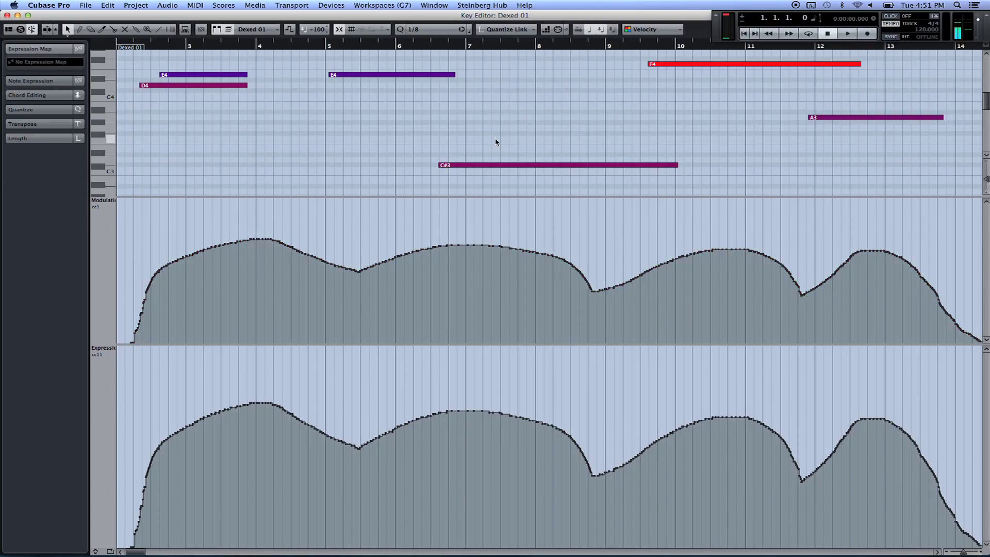
{"action": "key", "text": "super+a"}
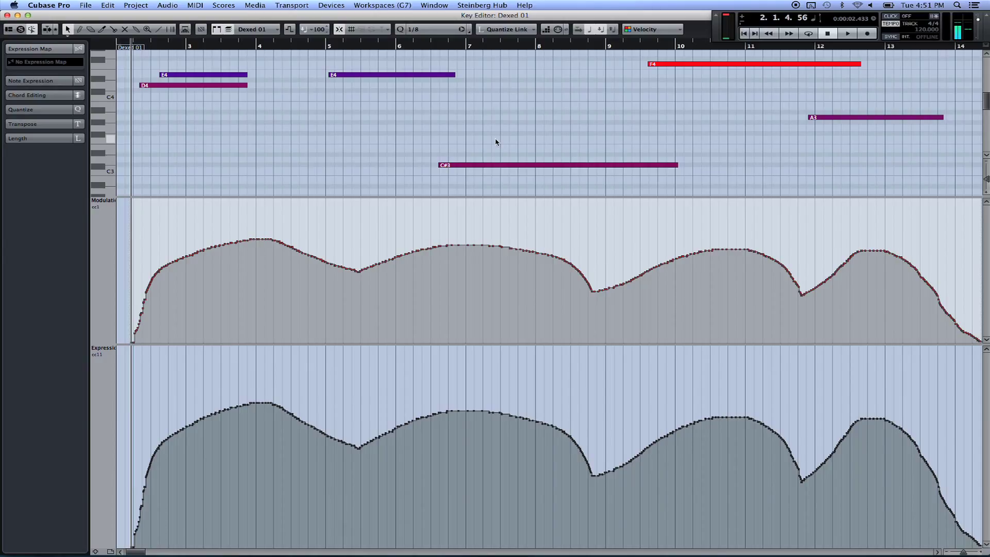
{"action": "mouse_move", "coordinate": [548, 256]}
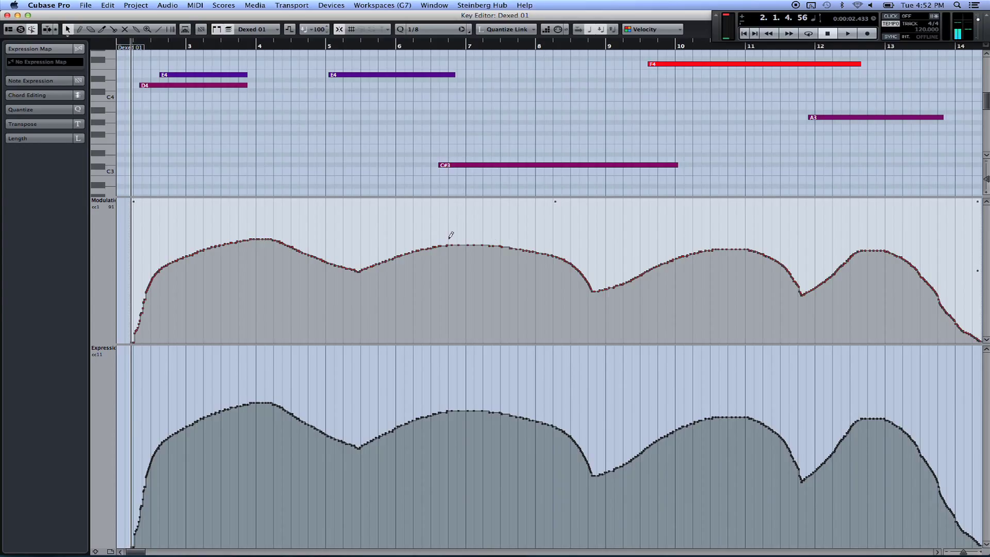
{"action": "key", "text": "Escape"}
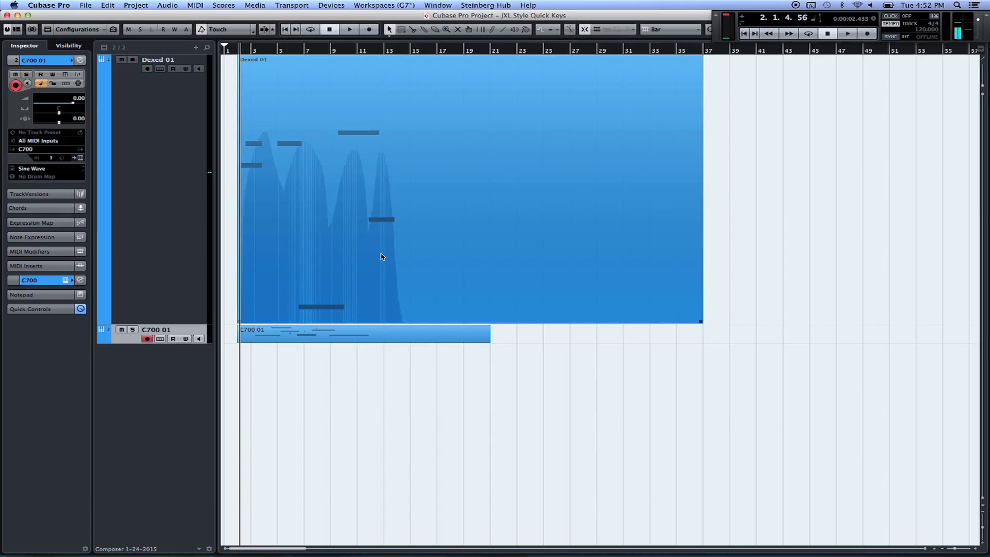
{"action": "double_click", "coordinate": [469, 338]}
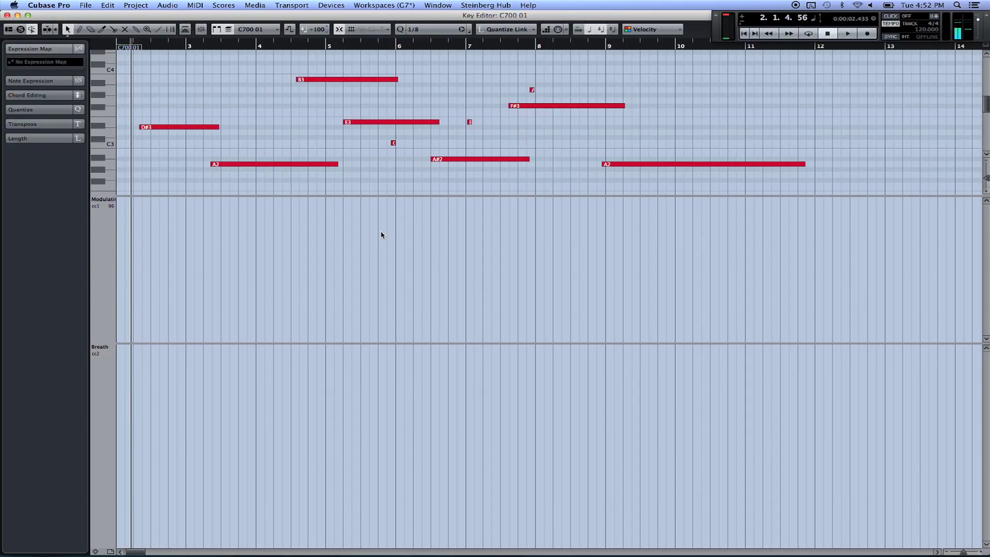
Paste the CC1 curve into C700 01, set the cursor at bar 2, deselect, and minimize the editor.
{"action": "key", "text": "super+z"}
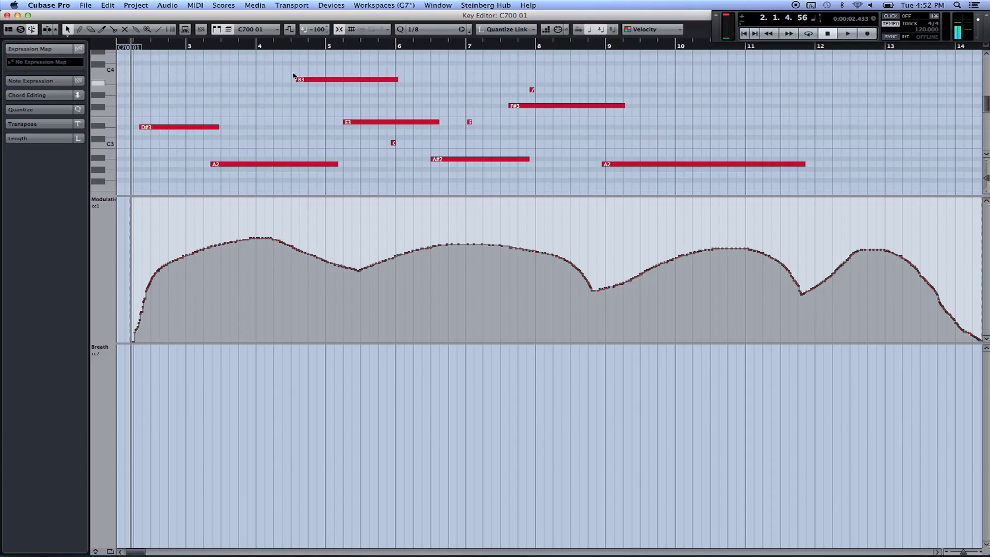
{"action": "left_click", "coordinate": [282, 47]}
{"action": "left_click", "coordinate": [177, 47]}
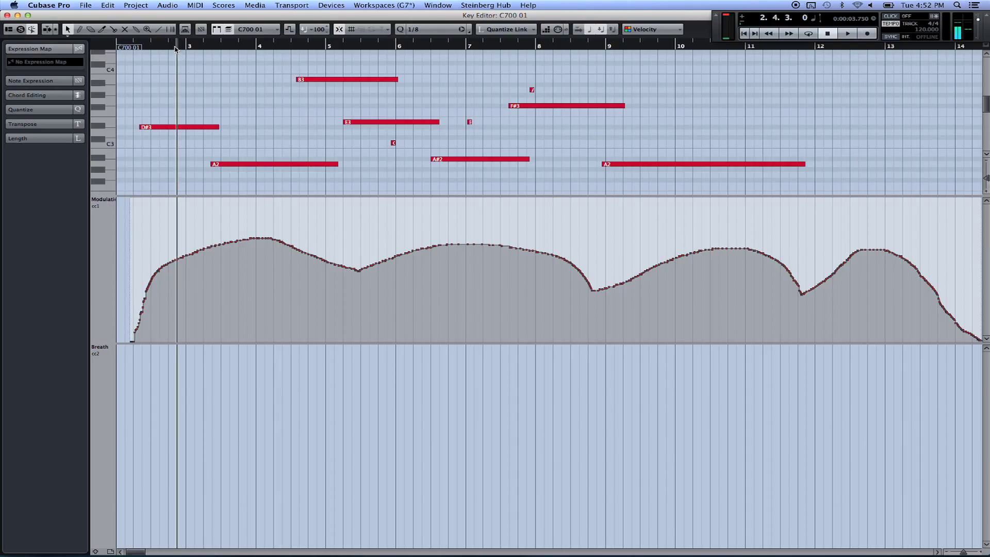
{"action": "left_click", "coordinate": [142, 47]}
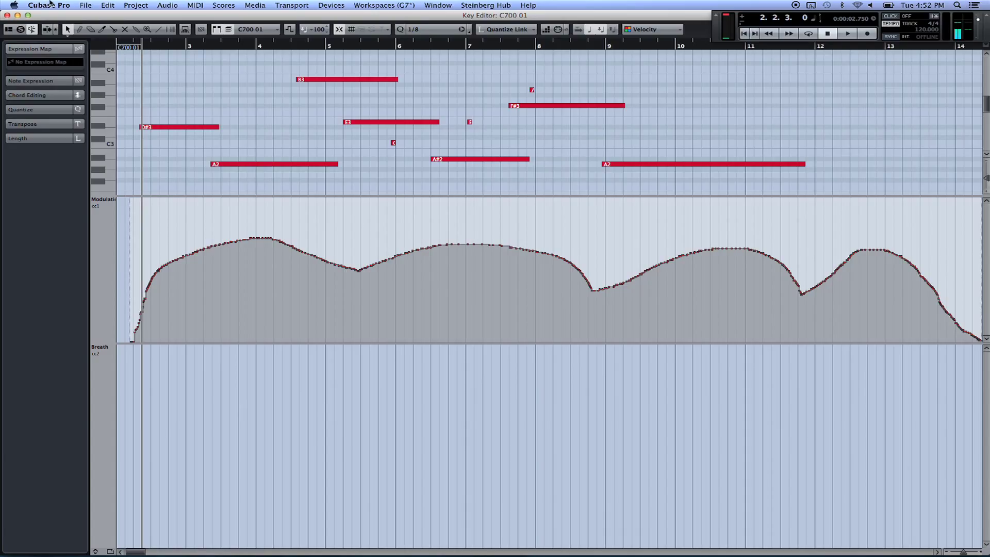
{"action": "key", "text": "super+shift+a"}
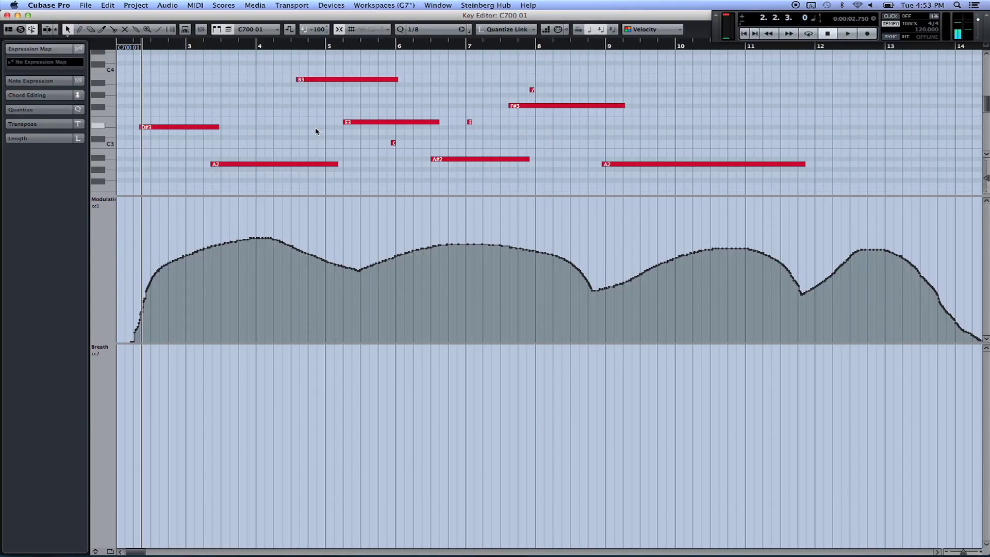
{"action": "left_click", "coordinate": [17, 15]}
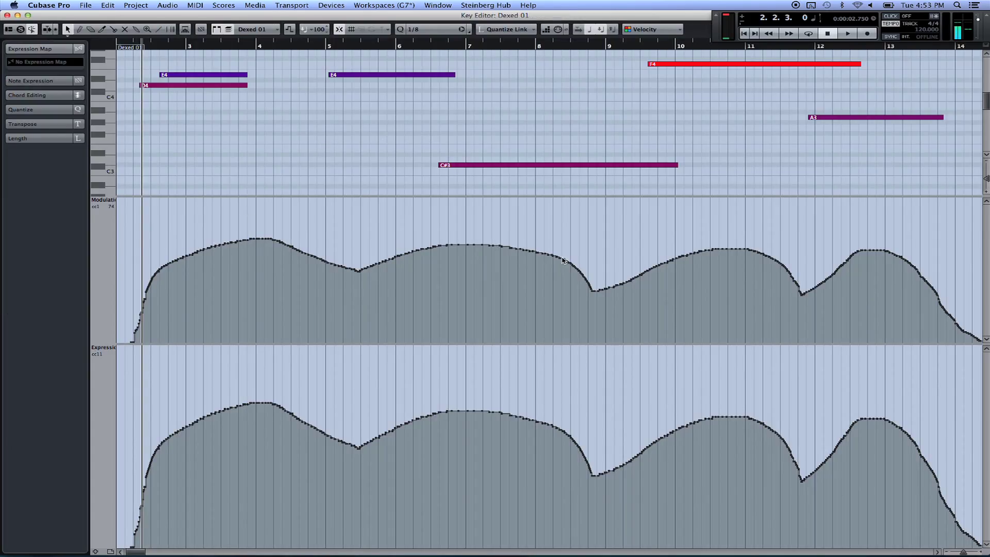
{"action": "left_click", "coordinate": [195, 5]}
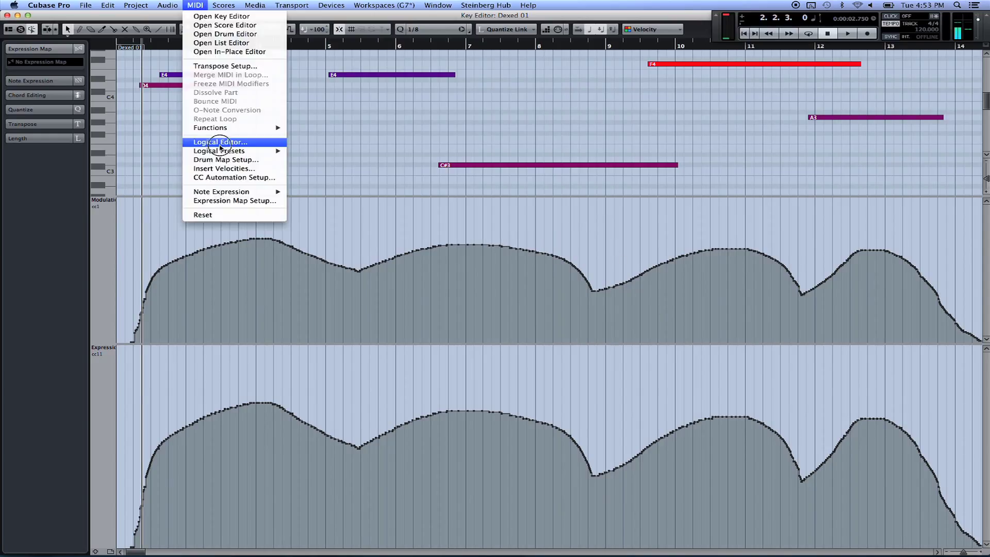
{"action": "left_click", "coordinate": [216, 139]}
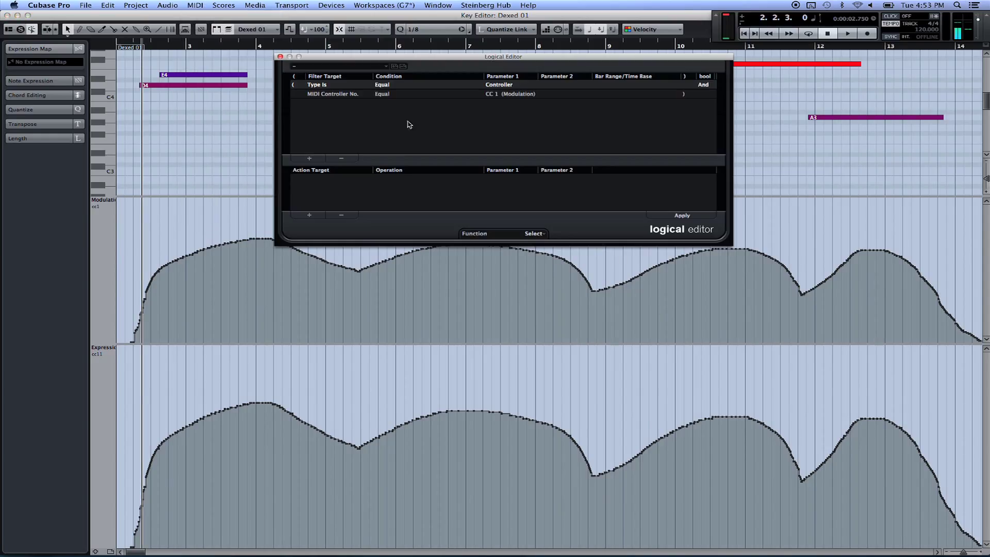
{"action": "left_click", "coordinate": [384, 66]}
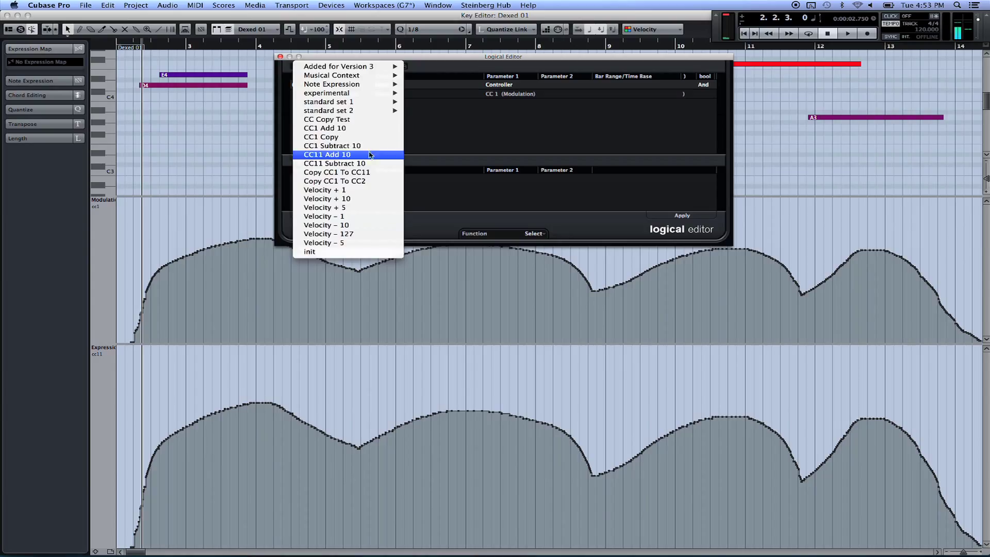
{"action": "left_click", "coordinate": [373, 128]}
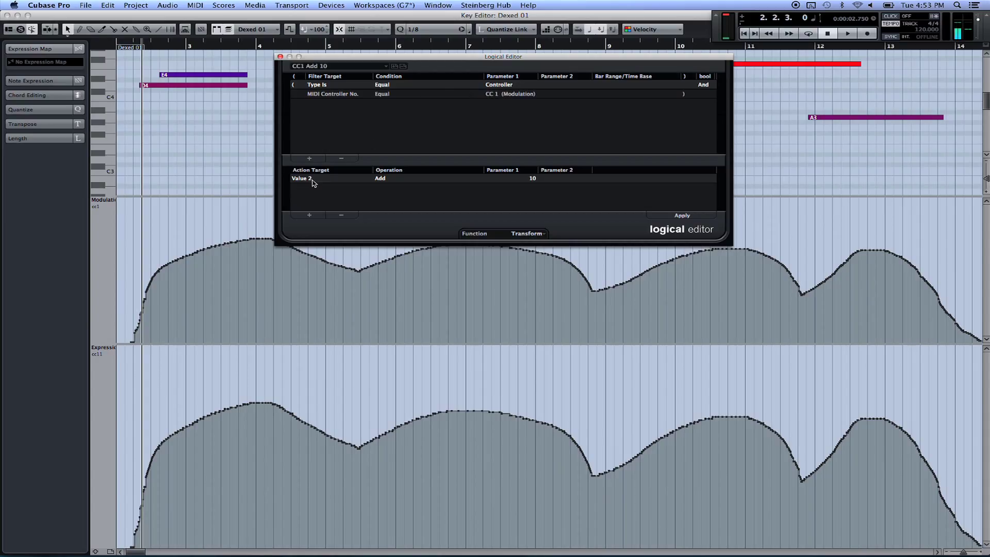
{"action": "left_click", "coordinate": [381, 178]}
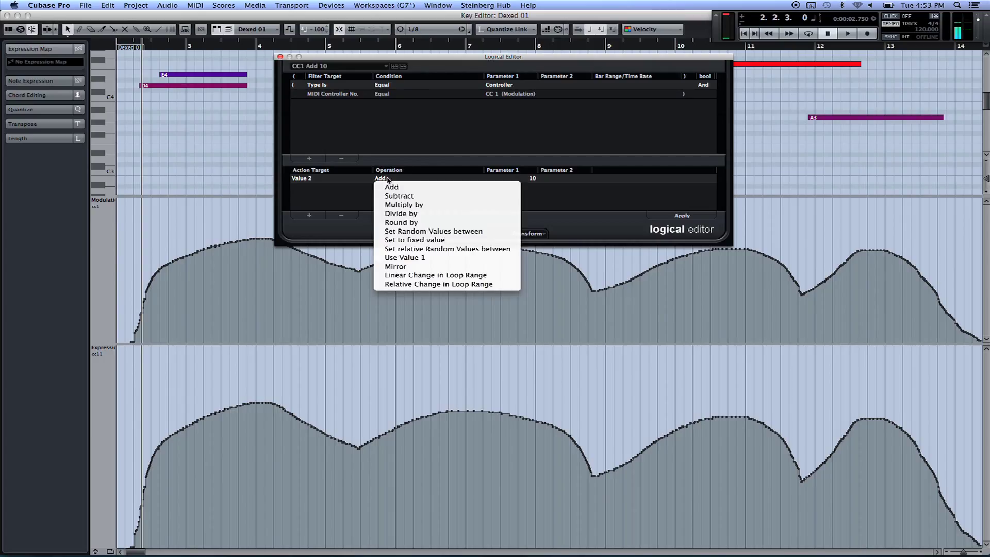
{"action": "left_click", "coordinate": [354, 200]}
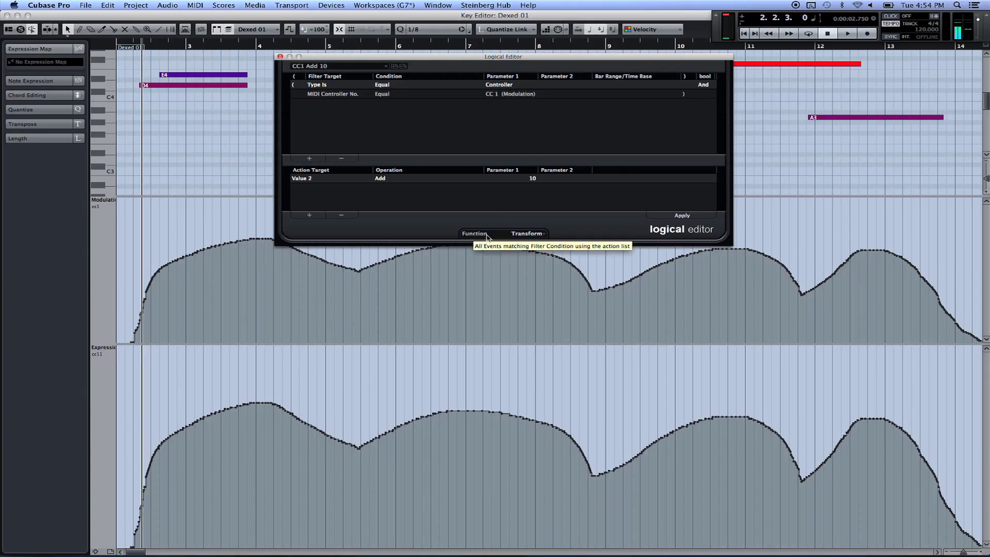
{"action": "left_click", "coordinate": [543, 234]}
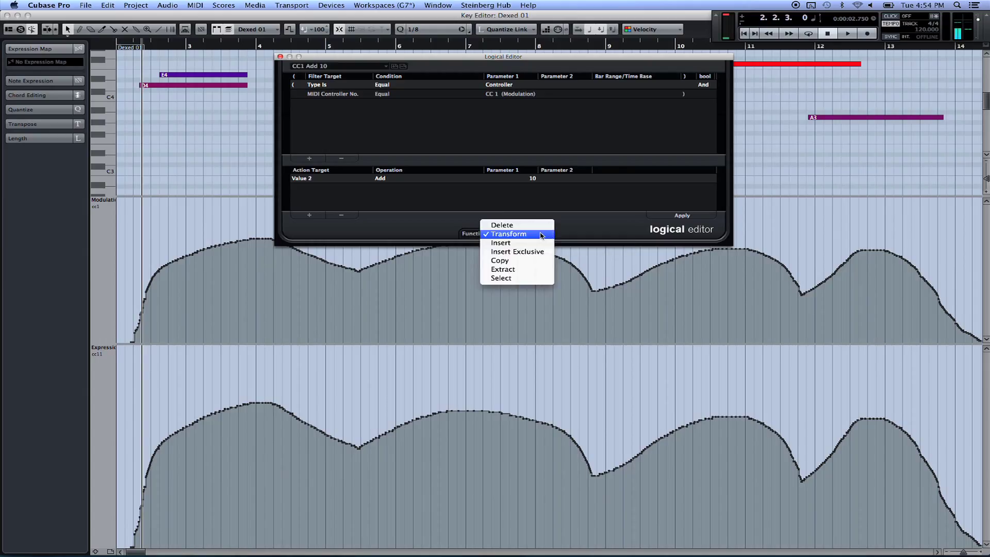
{"action": "left_click", "coordinate": [540, 235]}
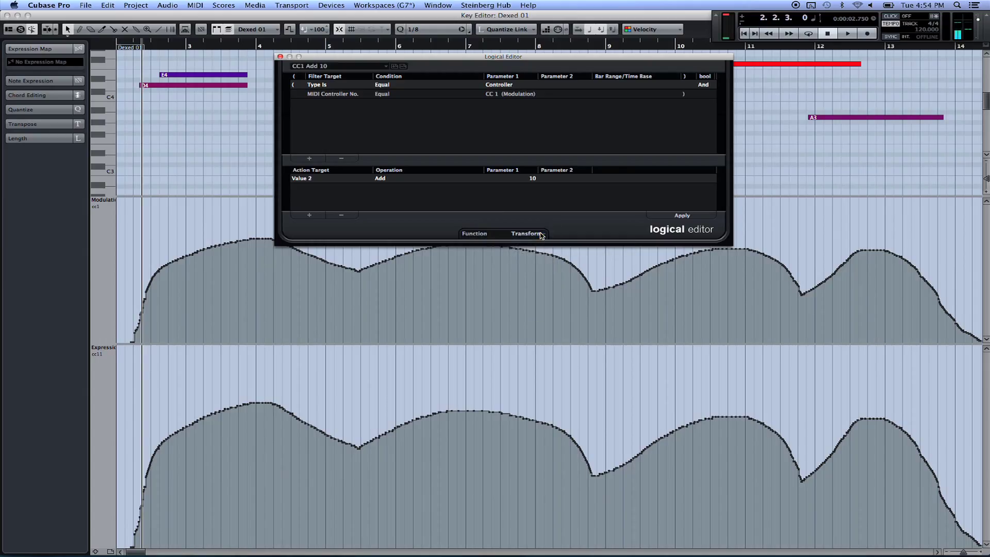
{"action": "left_click", "coordinate": [280, 57]}
{"action": "left_click", "coordinate": [88, 5]}
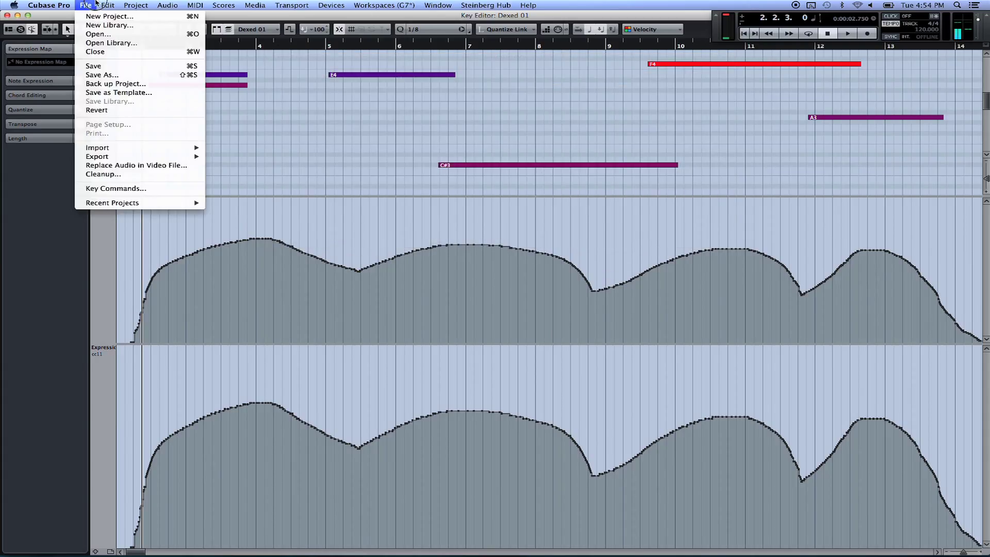
{"action": "left_click", "coordinate": [111, 188]}
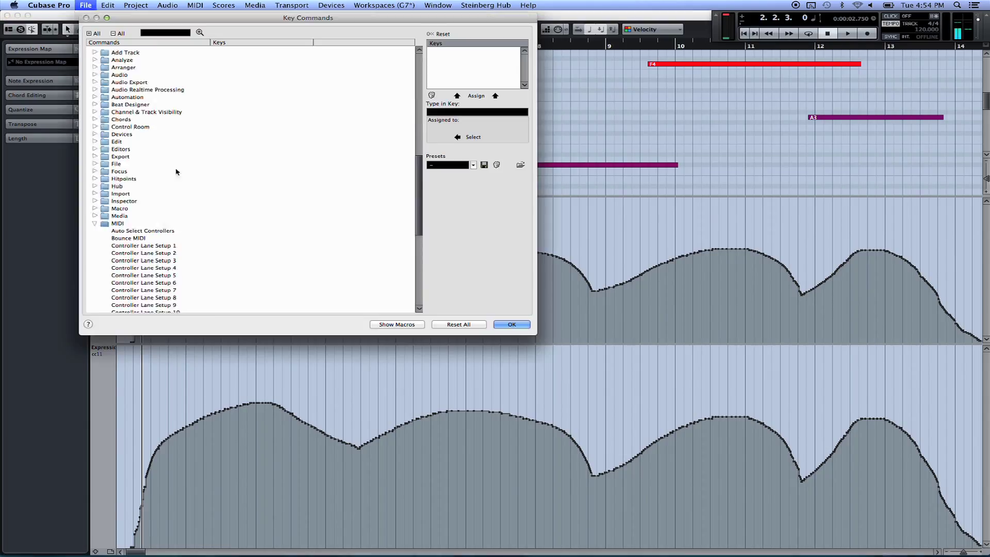
{"action": "scroll", "coordinate": [154, 180], "scroll_direction": "up", "scroll_amount": 10}
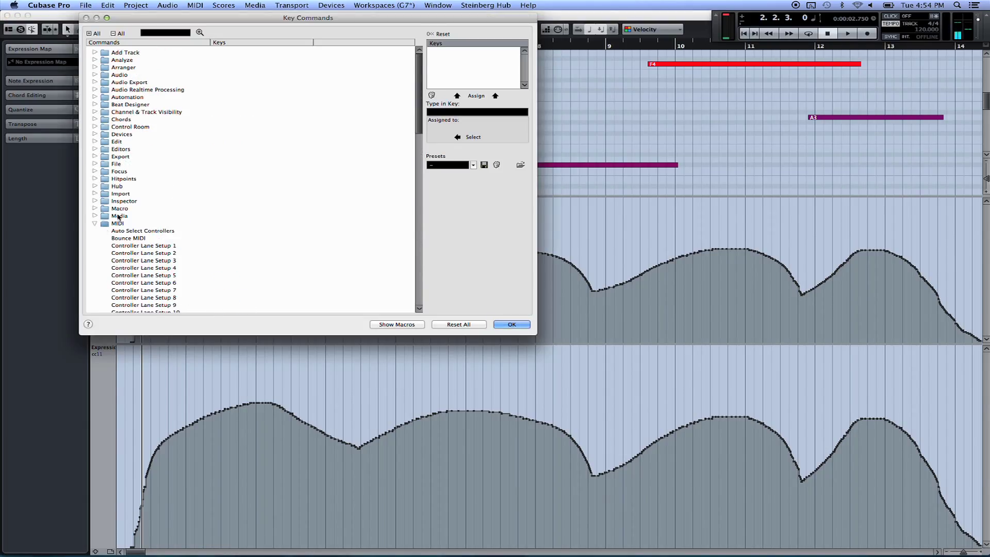
{"action": "left_click", "coordinate": [95, 225]}
{"action": "scroll", "coordinate": [115, 221], "scroll_direction": "down", "scroll_amount": 6}
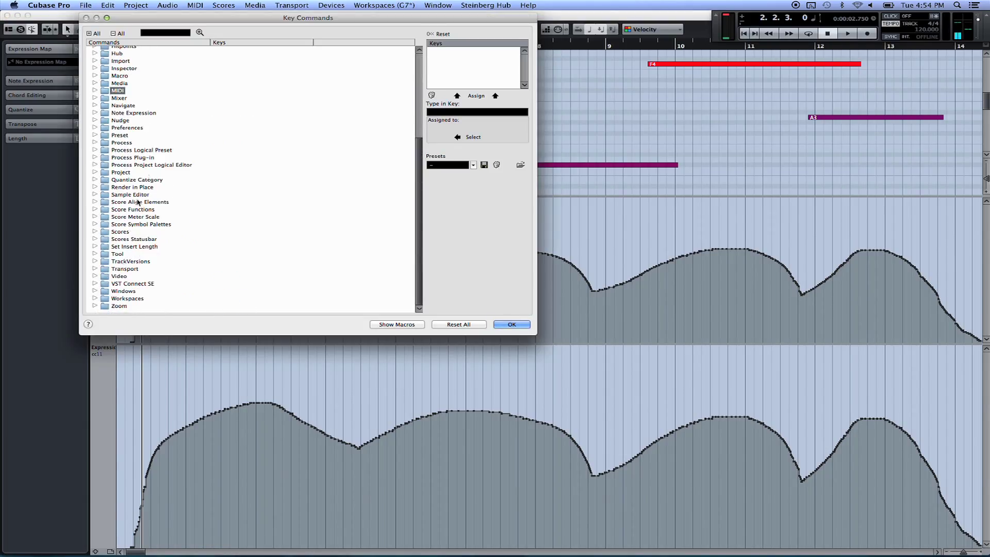
{"action": "left_click", "coordinate": [101, 150]}
{"action": "left_click", "coordinate": [95, 150]}
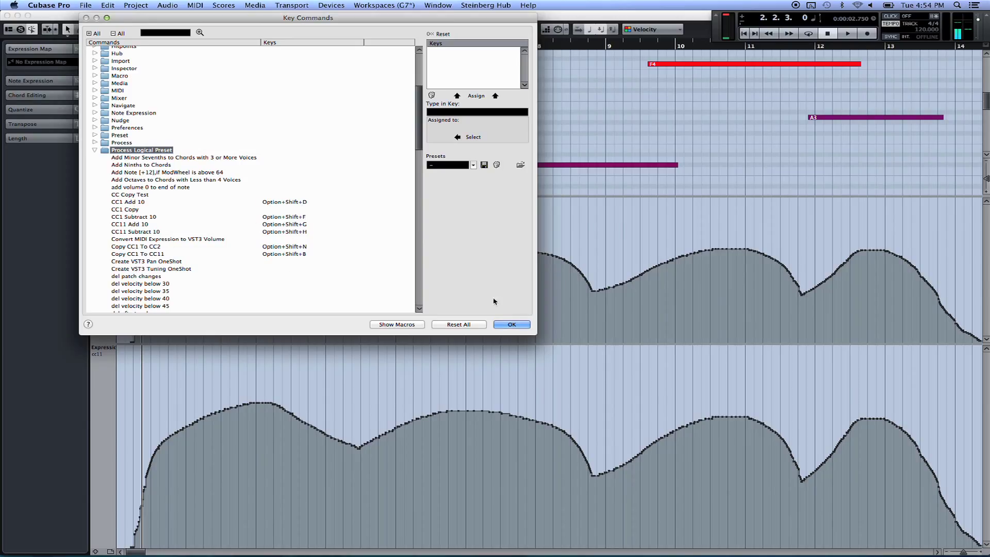
{"action": "left_click", "coordinate": [510, 324]}
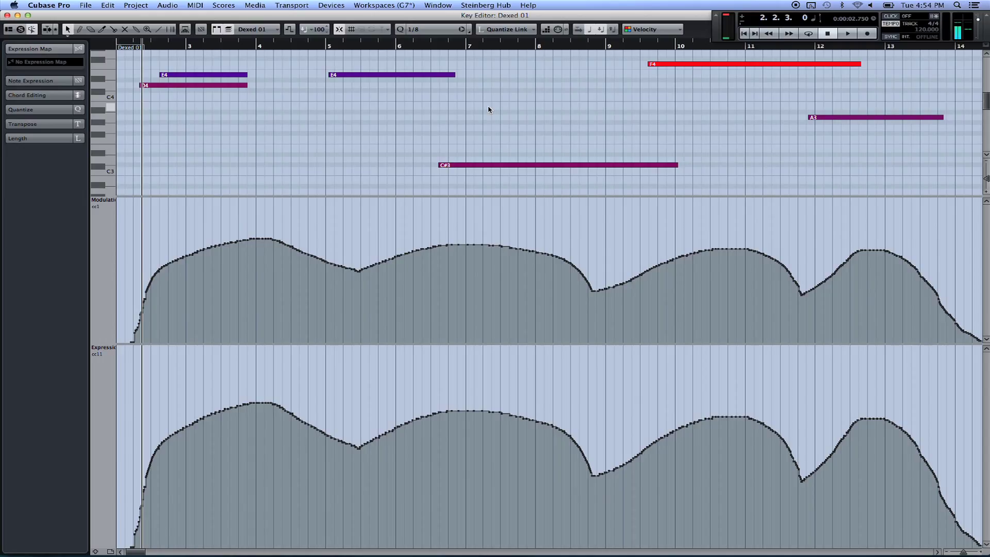
Rescale the Dexed 01 Modulation curve, close the editor, and marquee-select the Dexed 01 and C700 01 parts.
{"action": "left_click_drag", "start_coordinate": [133, 209], "coordinate": [979, 344]}
{"action": "mouse_move", "coordinate": [551, 200]}
{"action": "left_mouse_down"}
{"action": "mouse_move", "coordinate": [552, 230]}
{"action": "mouse_move", "coordinate": [552, 201]}
{"action": "mouse_move", "coordinate": [550, 211]}
{"action": "left_mouse_up"}
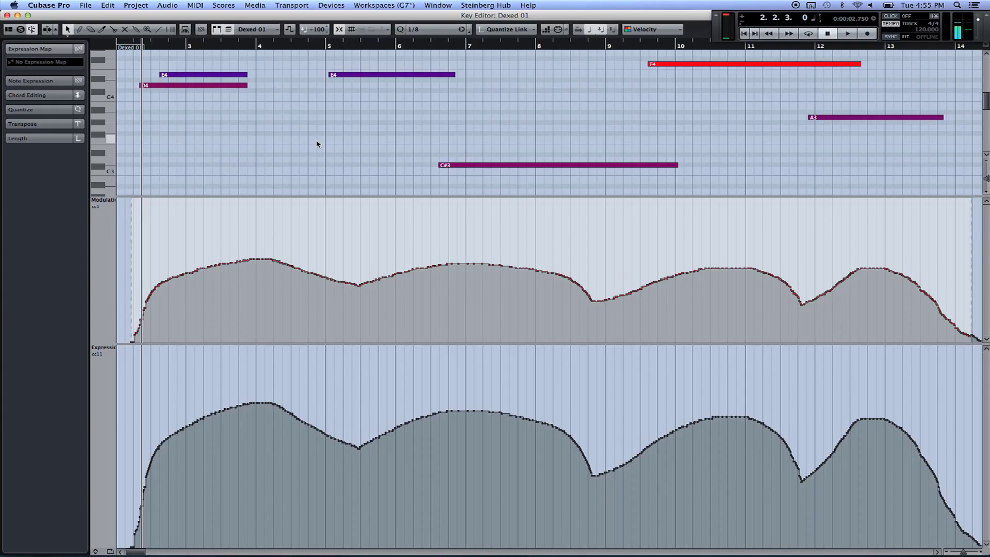
{"action": "key", "text": "Return"}
{"action": "left_click_drag", "start_coordinate": [749, 190], "coordinate": [400, 392]}
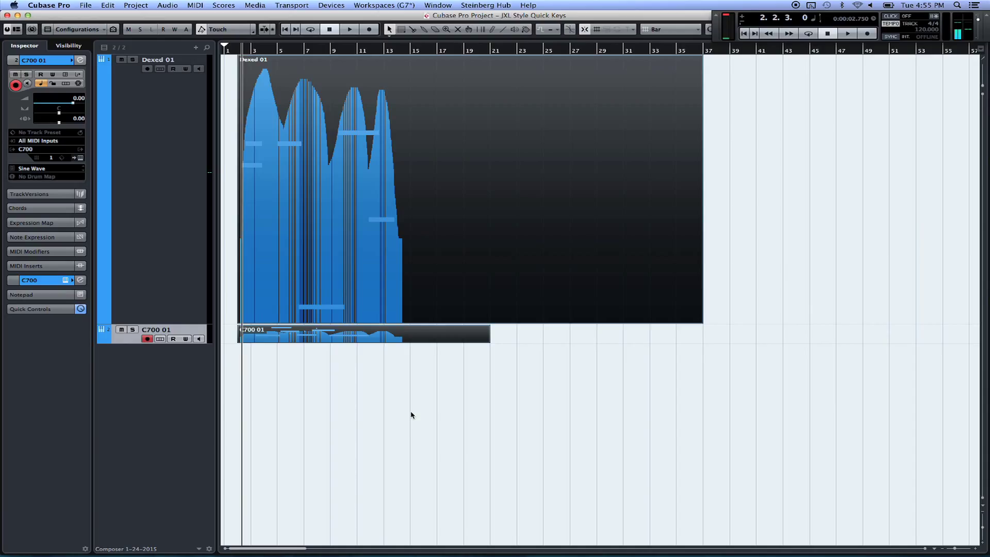
Lower a middle section of the Dexed 01 CC1 Modulation curve with the transform box's top handle.
{"action": "key", "text": "super+a"}
{"action": "left_click", "coordinate": [477, 218]}
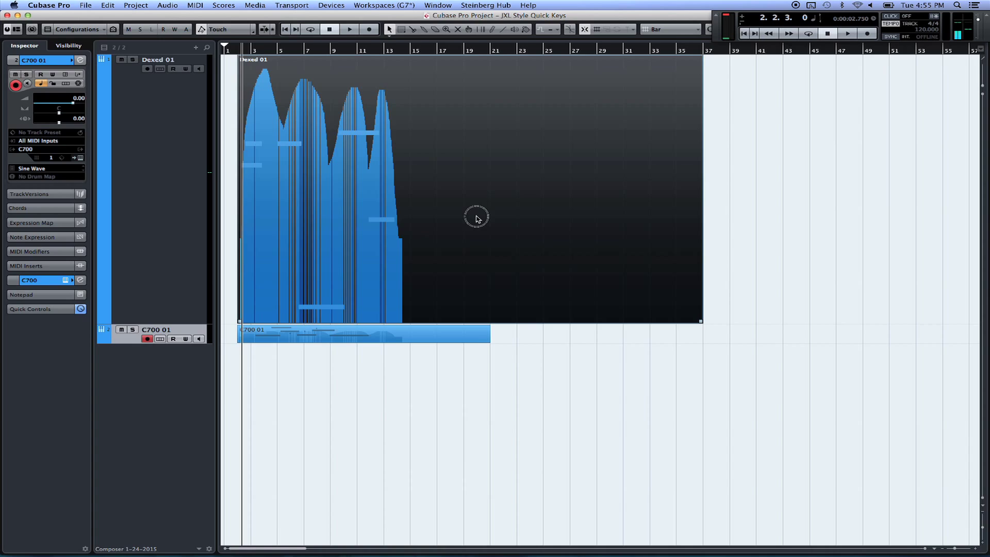
{"action": "double_click", "coordinate": [476, 219]}
{"action": "left_click_drag", "start_coordinate": [368, 212], "coordinate": [647, 287]}
{"action": "left_click_drag", "start_coordinate": [509, 201], "coordinate": [510, 210]}
{"action": "key", "text": "Return"}
Lower the same Modulation section in the C700 01 part, then select only Dexed 01.
{"action": "double_click", "coordinate": [386, 329]}
{"action": "left_click_drag", "start_coordinate": [365, 215], "coordinate": [651, 273]}
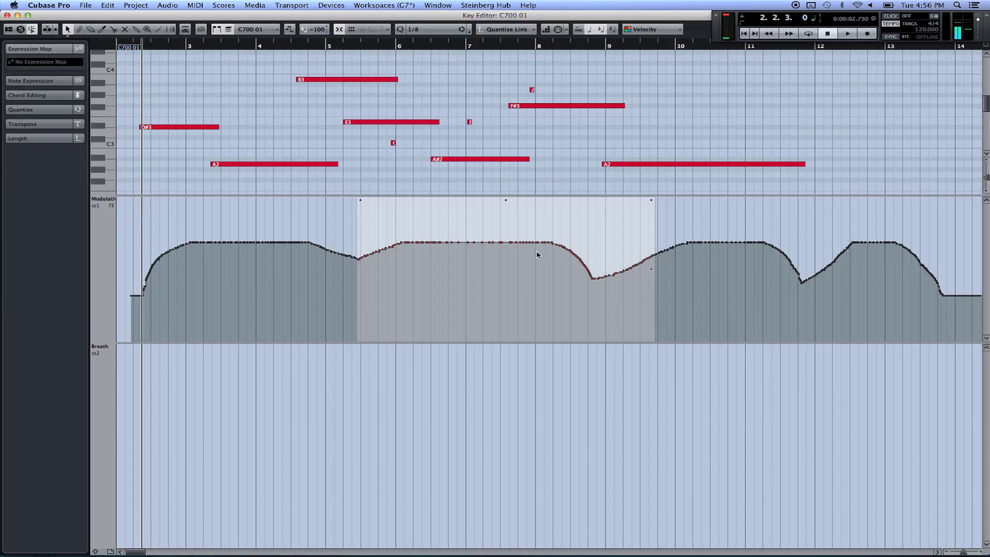
{"action": "left_click_drag", "start_coordinate": [506, 200], "coordinate": [507, 207]}
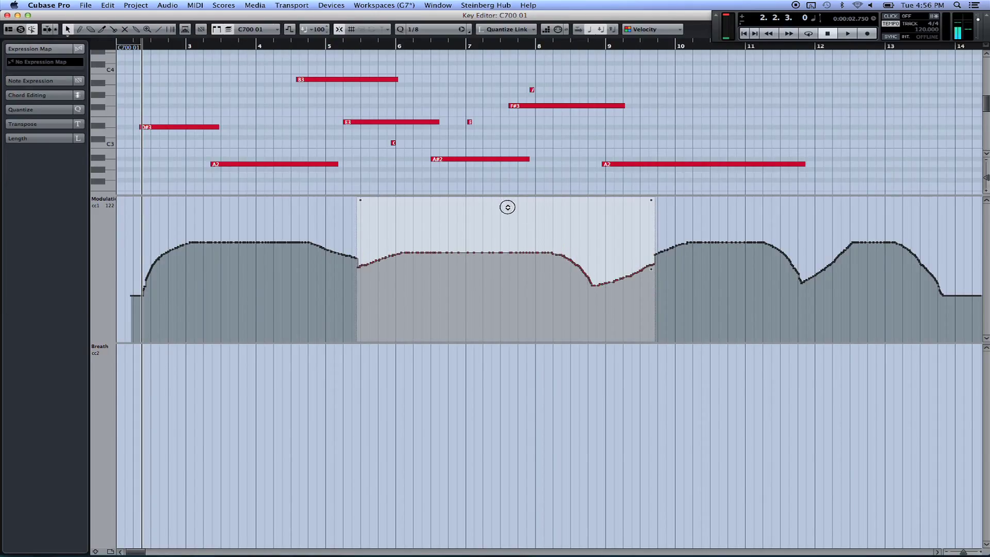
{"action": "key", "text": "Return"}
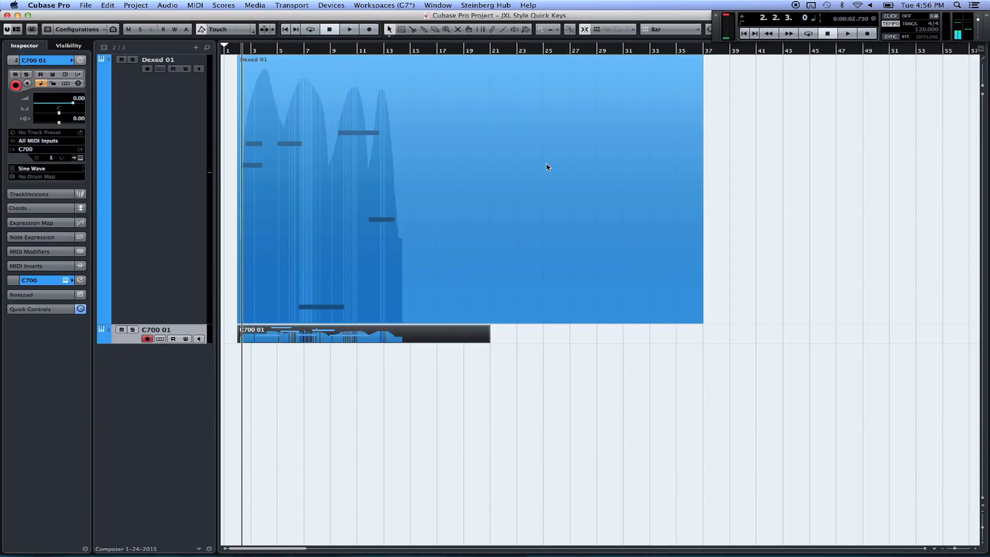
{"action": "left_click", "coordinate": [547, 167]}
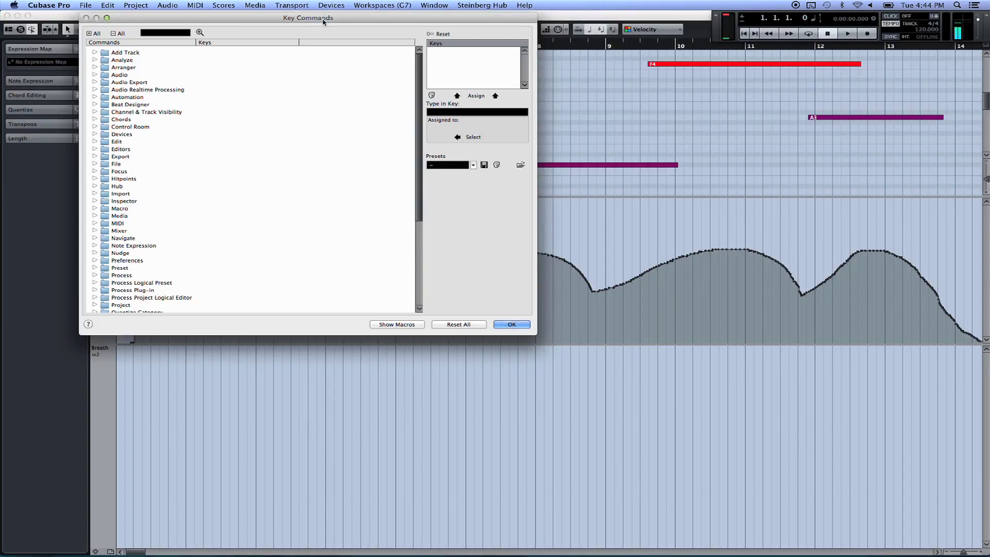
Search key commands for 'agents' and inspect the Show All, Connected, At Cursor and Between Locators commands.
{"action": "left_click", "coordinate": [175, 32]}
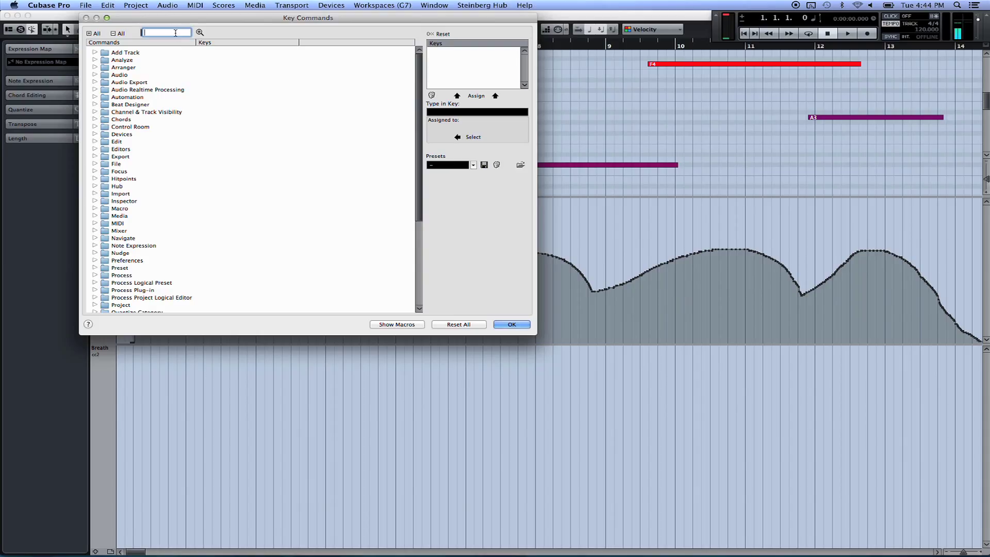
{"action": "type", "text": "agents"}
{"action": "key", "text": "Return"}
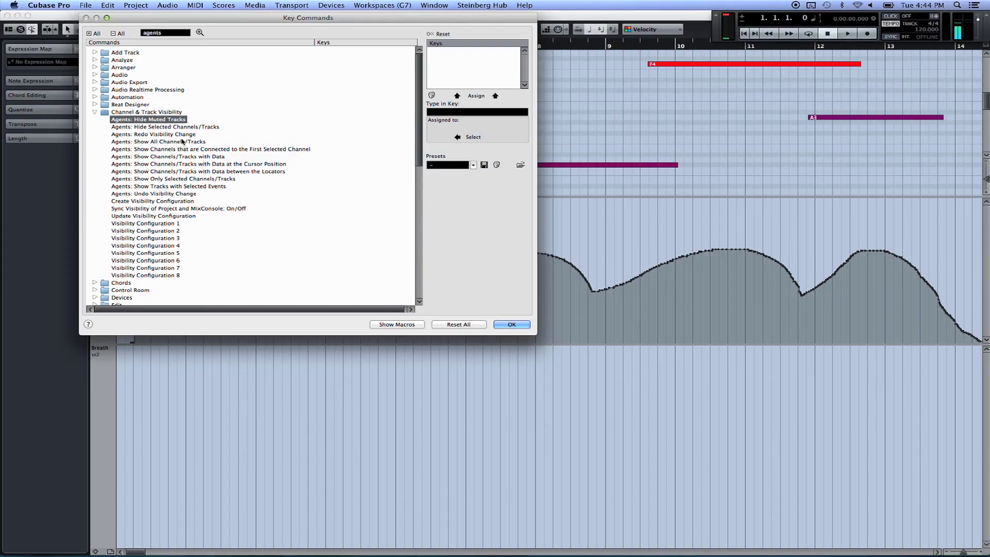
{"action": "left_click", "coordinate": [185, 149]}
{"action": "left_click", "coordinate": [188, 164]}
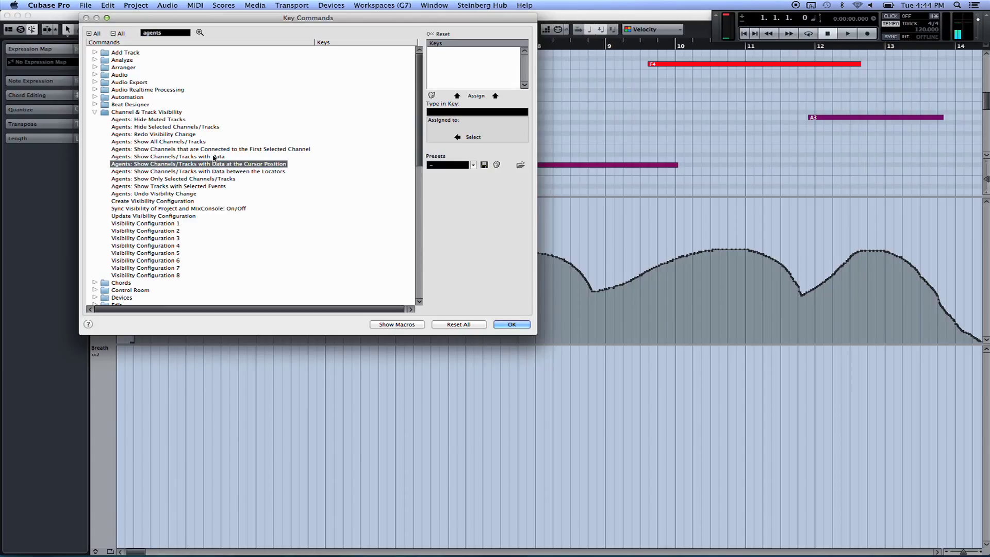
{"action": "left_click", "coordinate": [215, 172]}
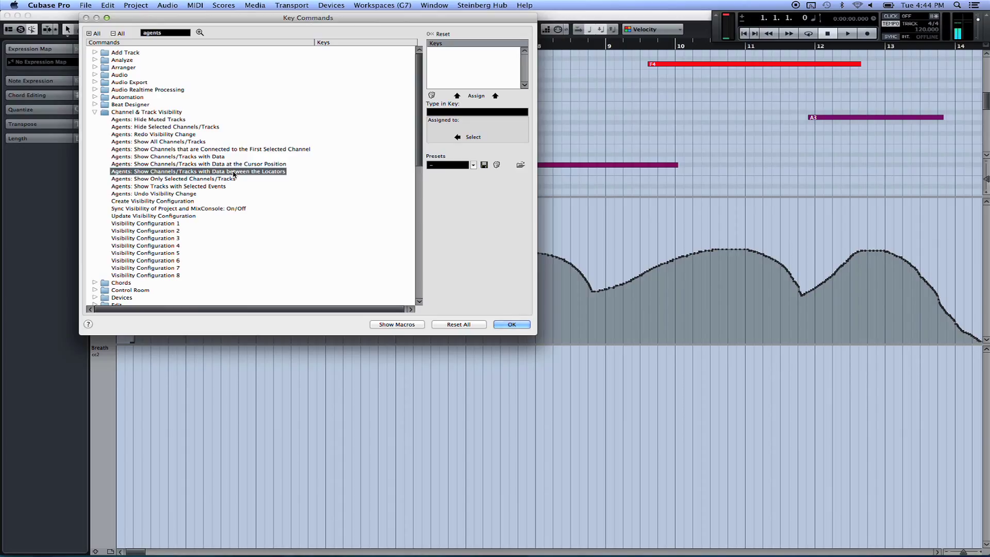
{"action": "left_click", "coordinate": [203, 143]}
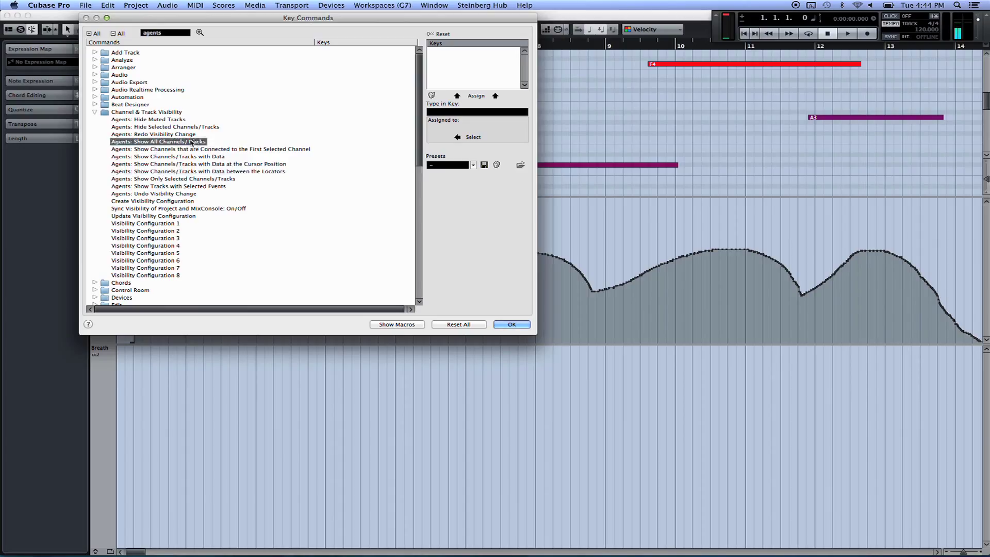
{"action": "left_click", "coordinate": [191, 150]}
{"action": "left_click", "coordinate": [190, 164]}
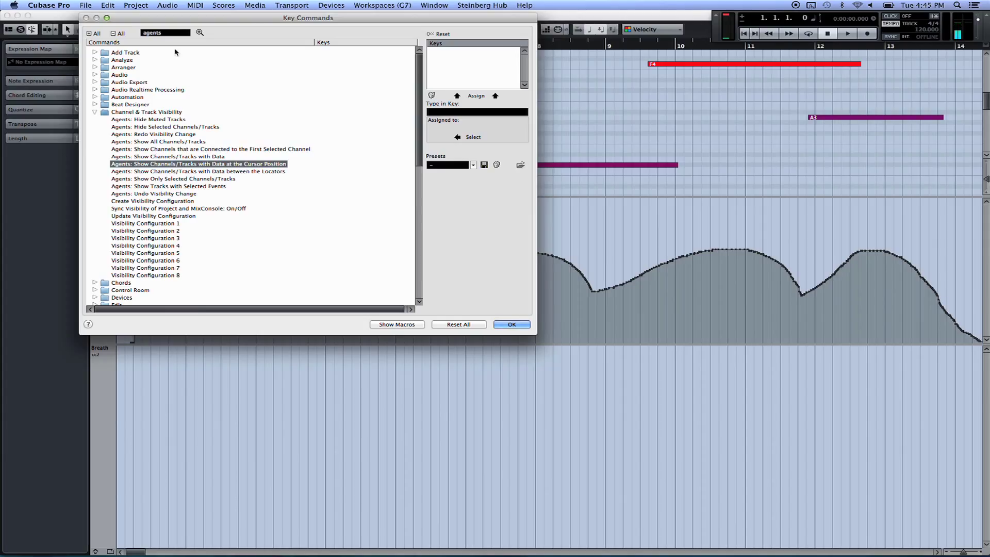
Search the key commands for 'fixed' to find Fixed Lengths.
{"action": "left_click", "coordinate": [173, 33]}
{"action": "type", "text": "fixed"}
{"action": "key", "text": "Return"}
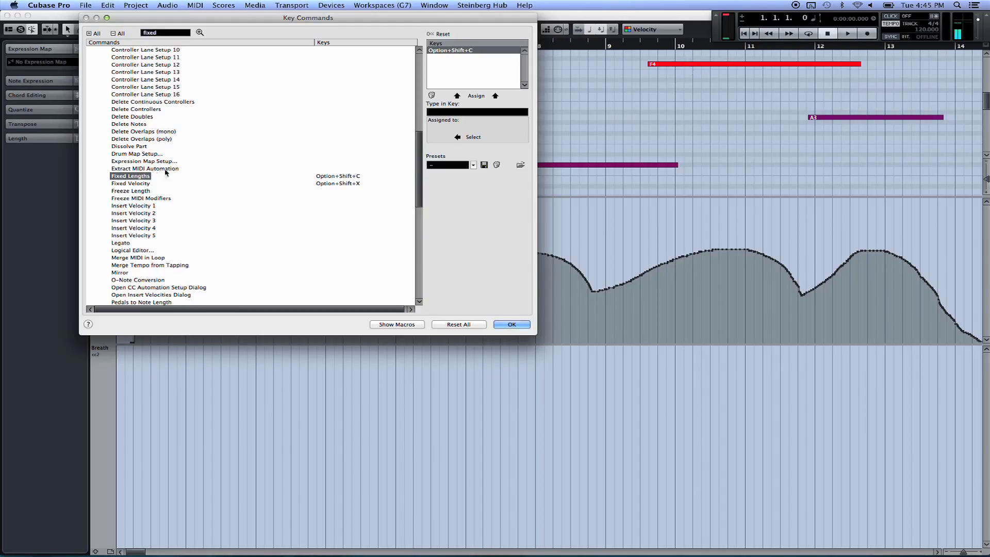
Check the Fixed Velocity shortcut and look up 'quantize midi event ends', then close with OK.
{"action": "left_click", "coordinate": [143, 184]}
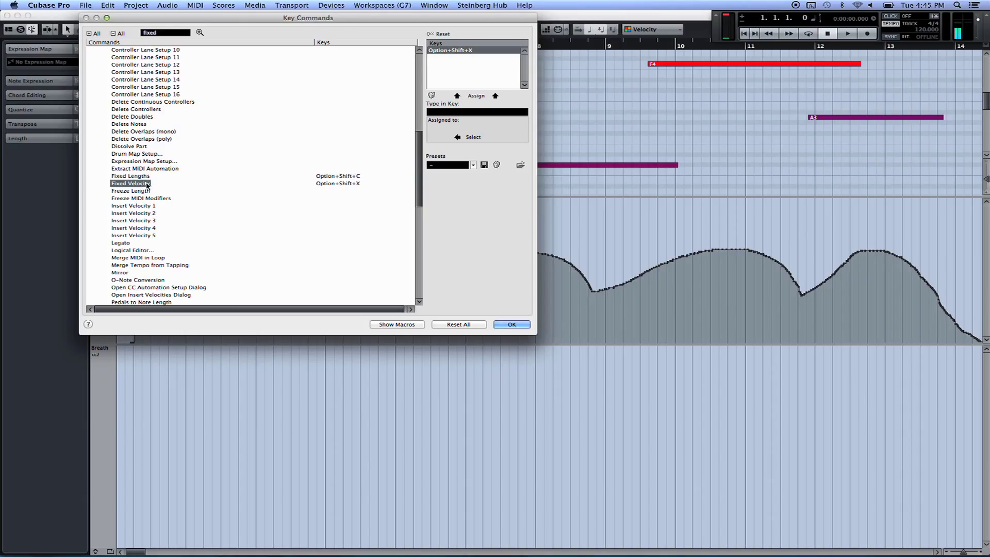
{"action": "left_click", "coordinate": [173, 33]}
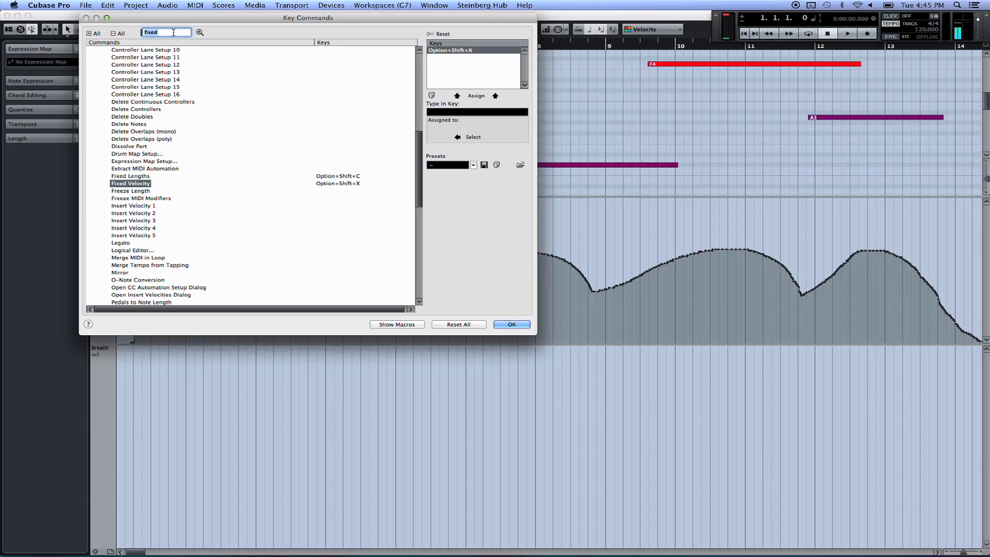
{"action": "type", "text": "quantize midi event ends"}
{"action": "key", "text": "Return"}
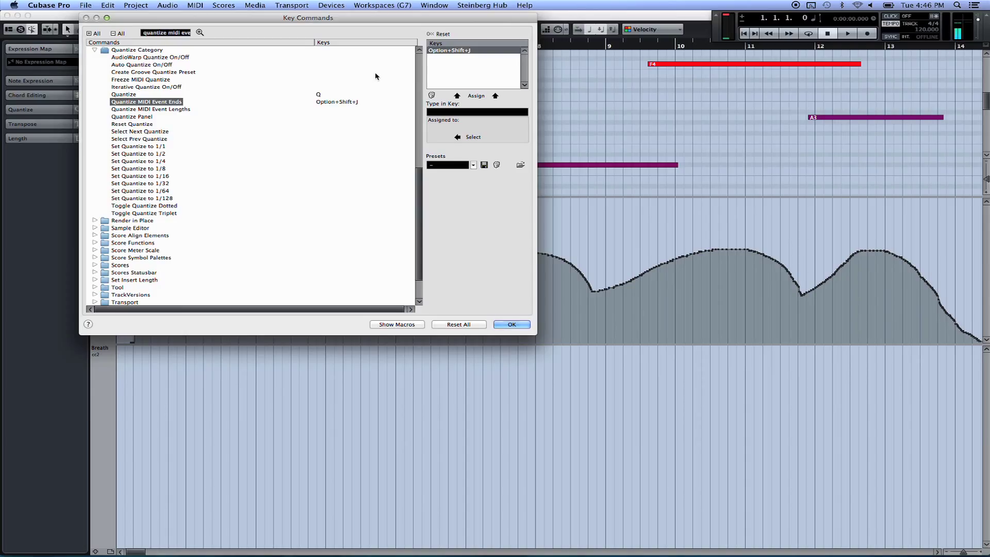
{"action": "left_click", "coordinate": [503, 326]}
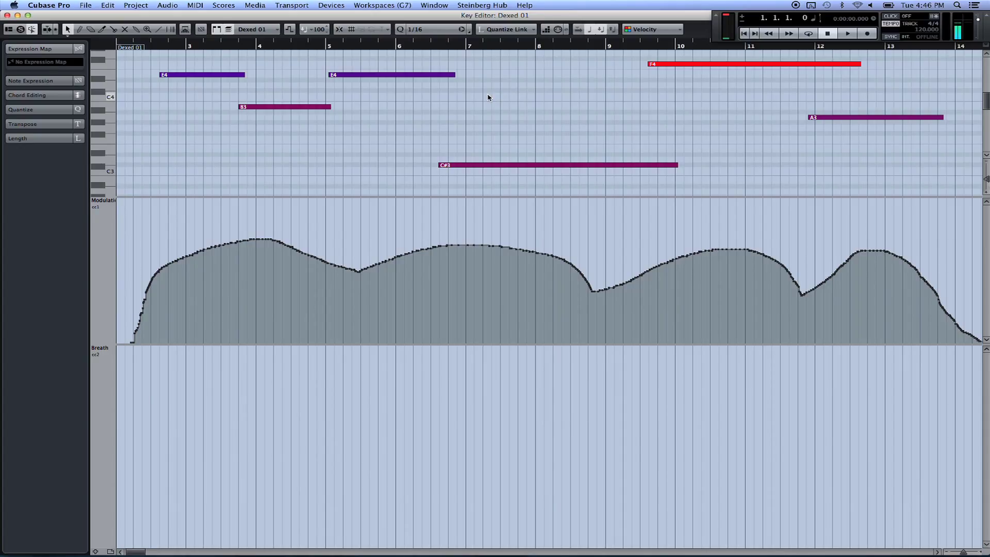
Quantize the ends of all Dexed 01 notes at 1/16 and review the result.
{"action": "key", "text": "l"}
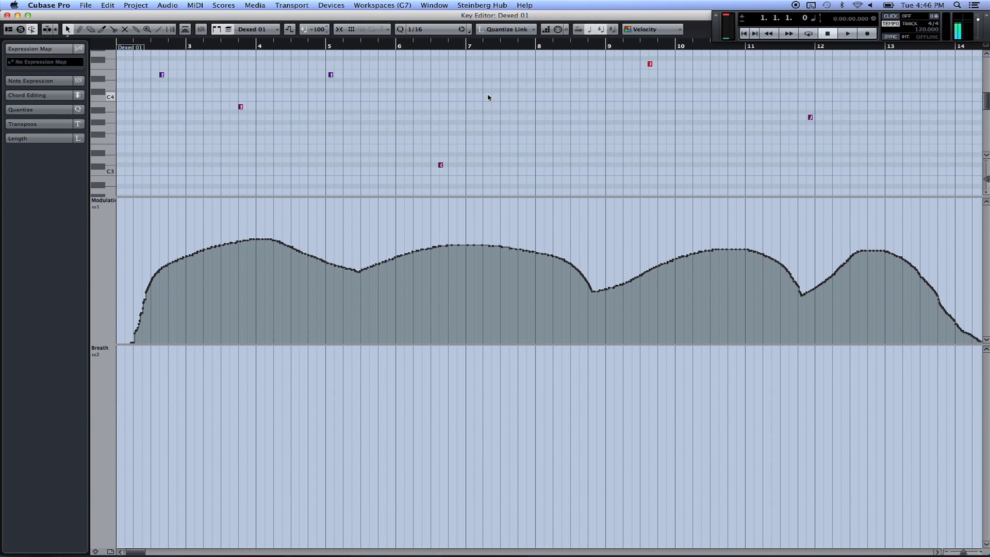
{"action": "scroll", "coordinate": [477, 86], "scroll_direction": "right", "scroll_amount": 5}
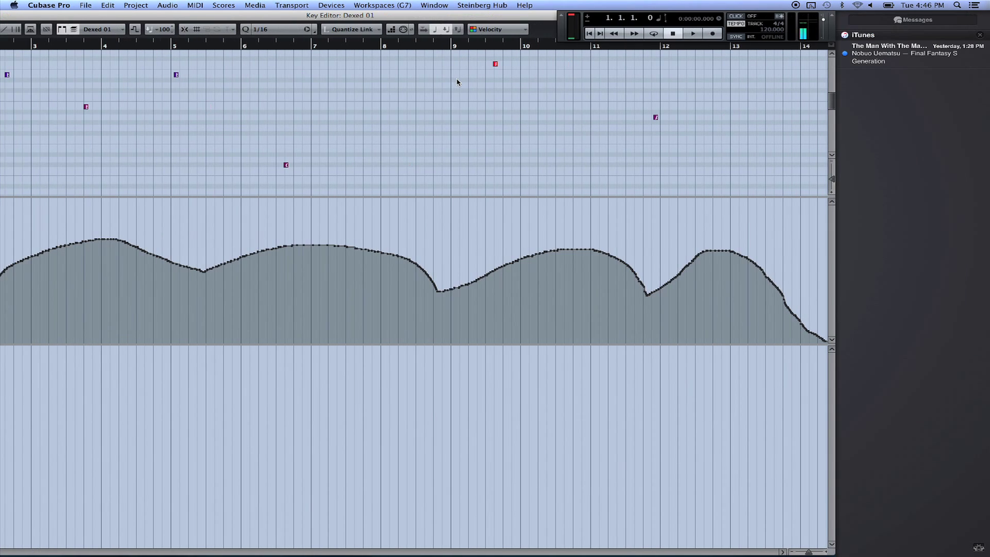
{"action": "scroll", "coordinate": [472, 85], "scroll_direction": "left", "scroll_amount": 5}
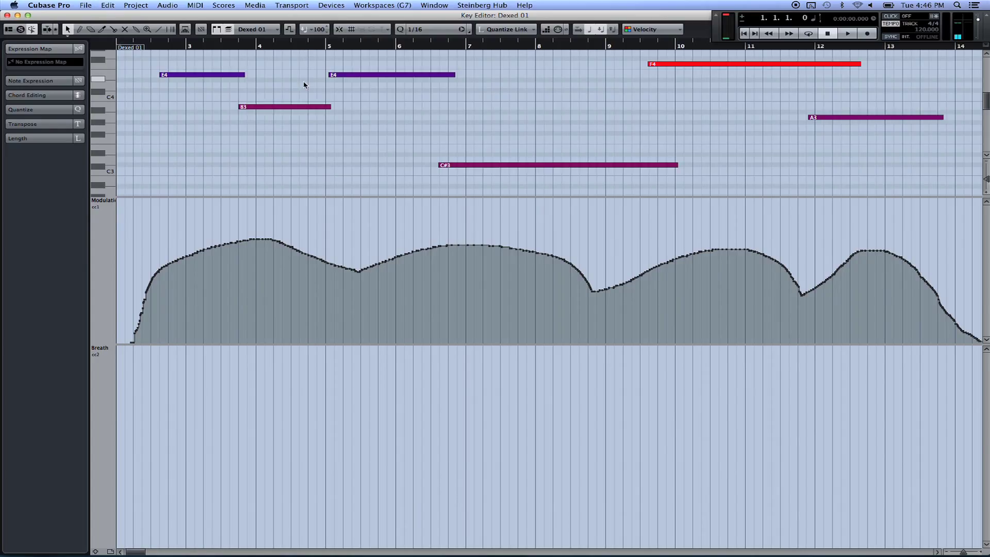
Set the quantize value to 1/8, re-quantize the note ends, then undo to restore full lengths.
{"action": "left_click", "coordinate": [418, 29]}
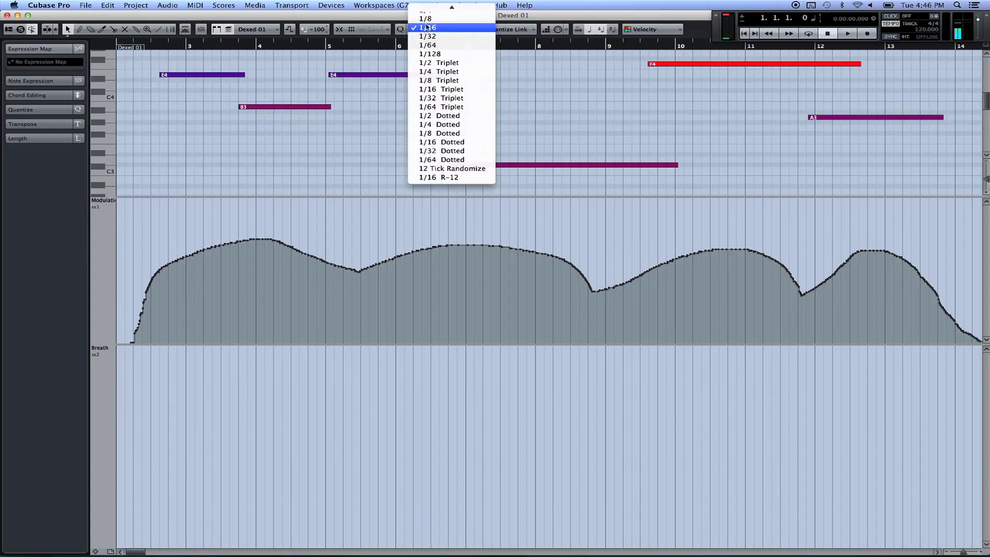
{"action": "left_click", "coordinate": [426, 19]}
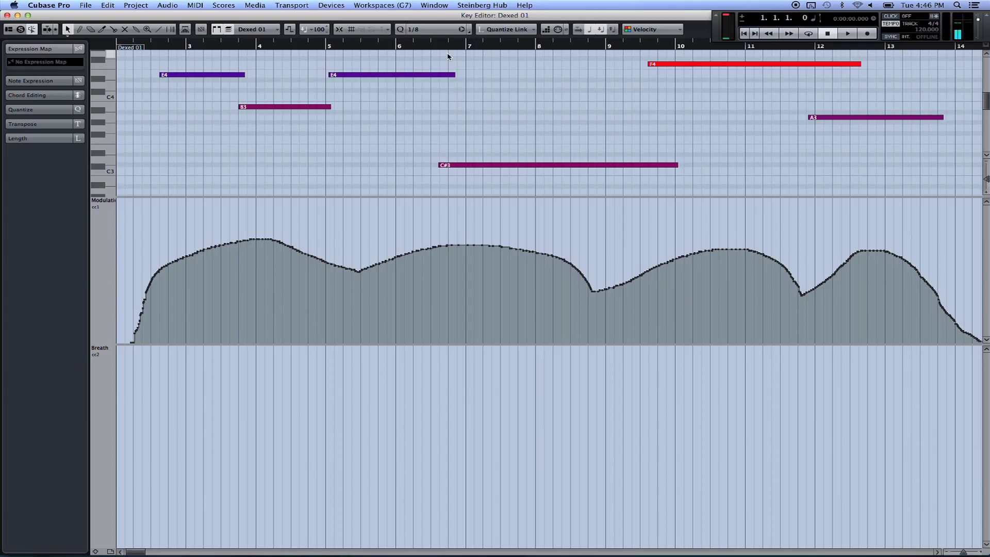
{"action": "key", "text": "super+z"}
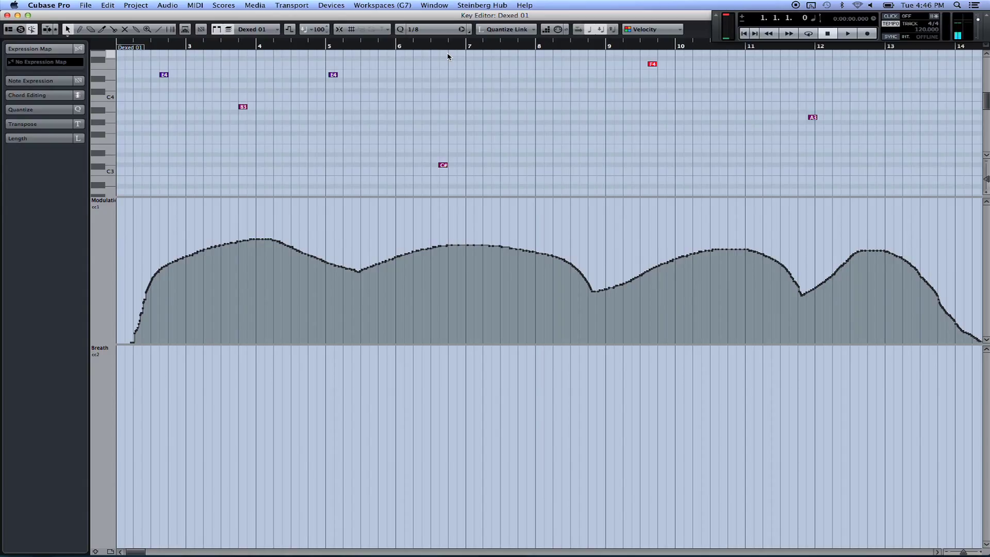
{"action": "key", "text": "super+shift+z"}
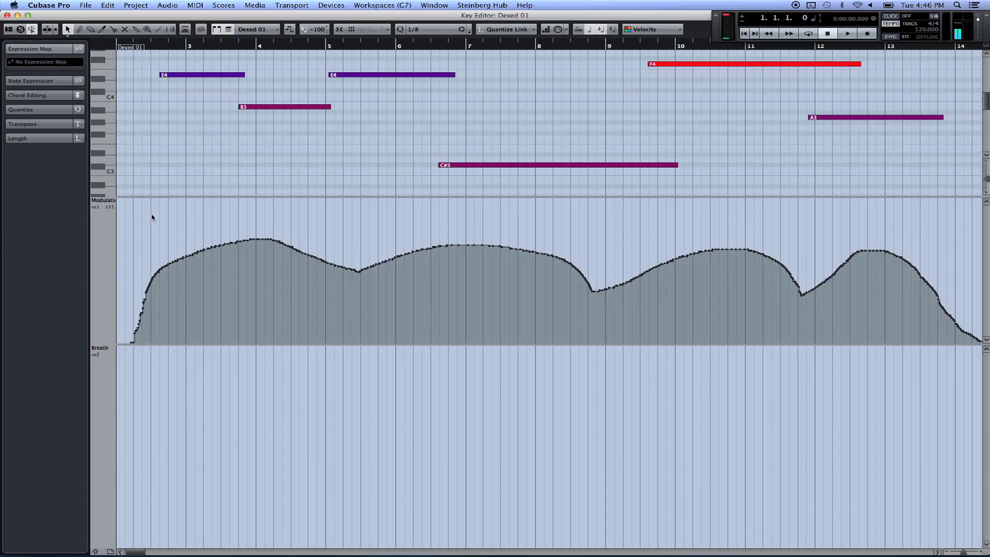
Show note velocities in the controller lane and try Fixed Velocity, then undo it.
{"action": "left_click", "coordinate": [112, 202]}
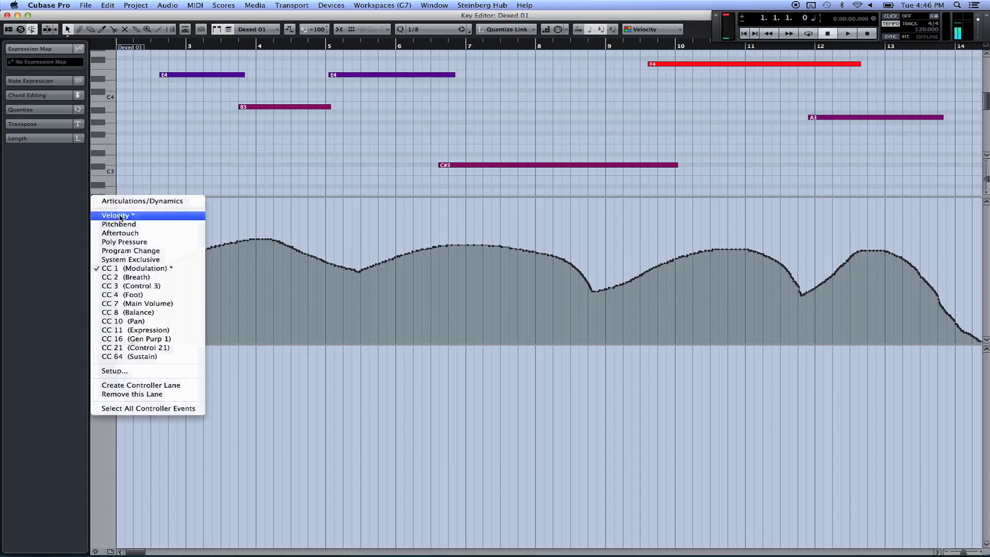
{"action": "left_click", "coordinate": [115, 215]}
{"action": "key", "text": "super+z"}
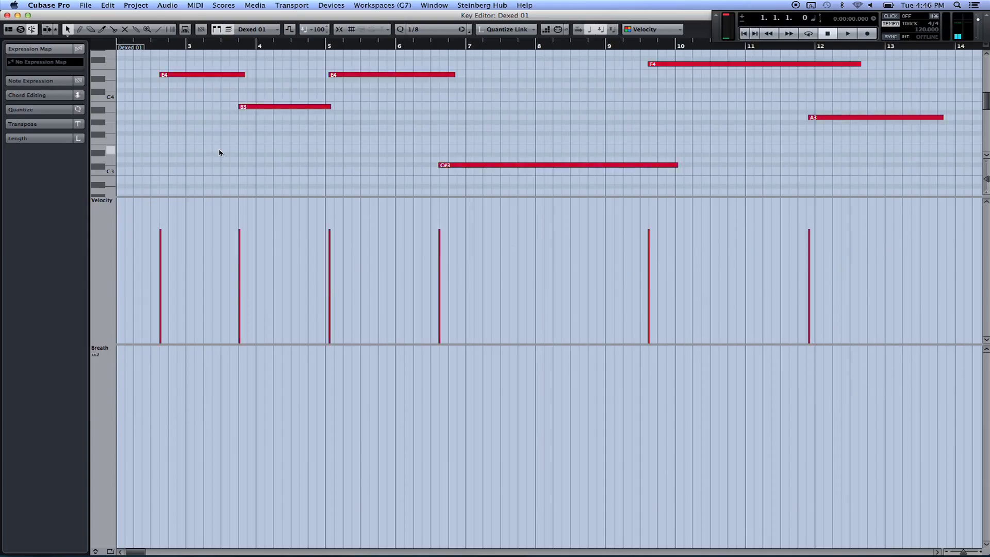
{"action": "key", "text": "super+shift+z"}
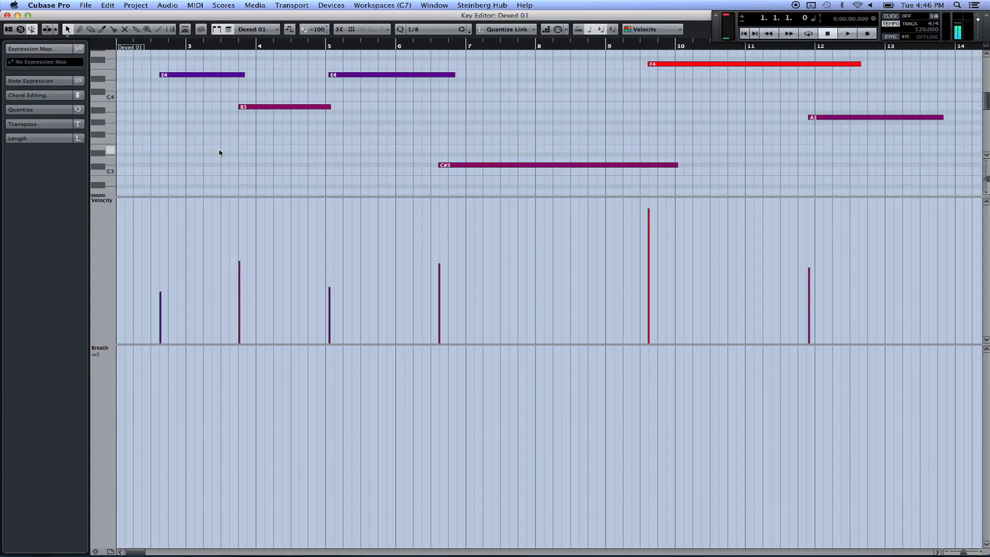
Try and undo Fixed Lengths, then select the E4 and D4 notes and cycle the selection tool mode.
{"action": "key", "text": "super+shift+z"}
{"action": "key", "text": "super+z"}
{"action": "key", "text": "super+z"}
{"action": "left_click_drag", "start_coordinate": [239, 65], "coordinate": [233, 129]}
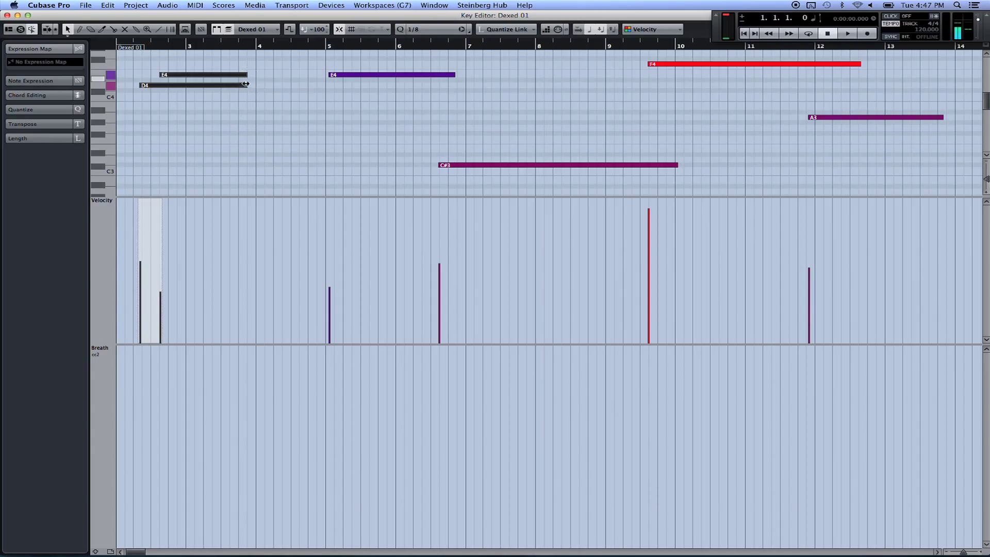
{"action": "key", "text": "1"}
{"action": "key", "text": "1"}
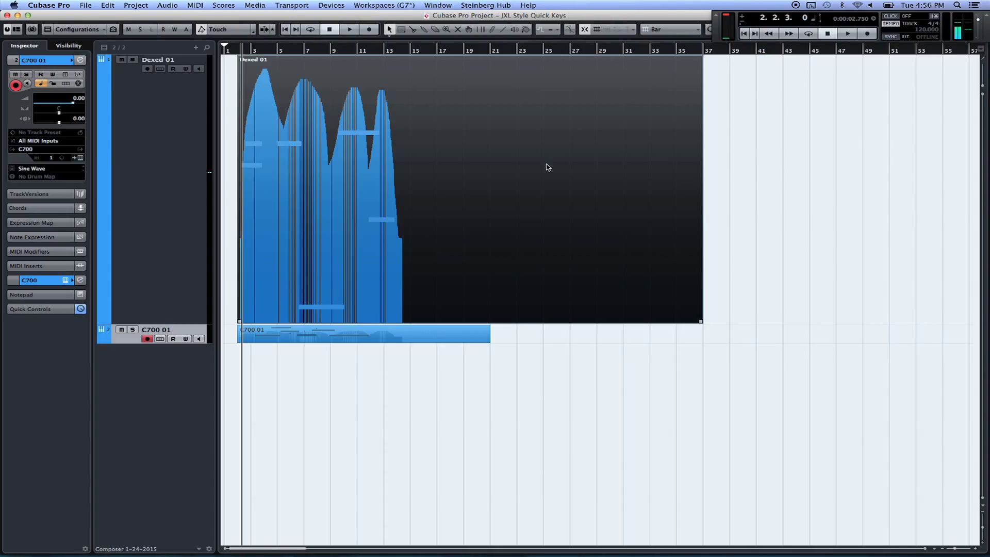